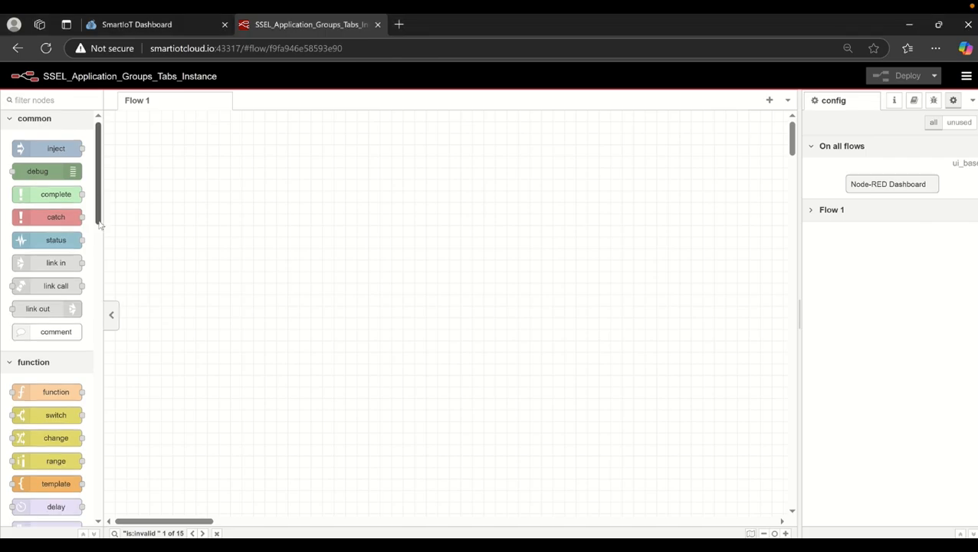
# Add a dashboard gauge node to the middle of the Flow 1 canvas
pyautogui.moveTo(99, 201); pyautogui.dragTo(105, 325)
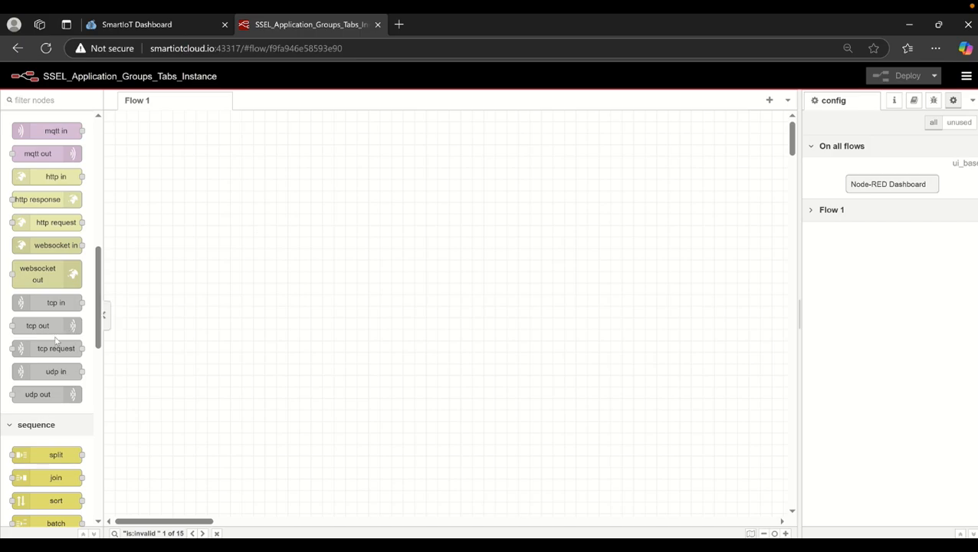
pyautogui.scroll(-1, 98, 349)
pyautogui.scroll(-8, 98, 349)
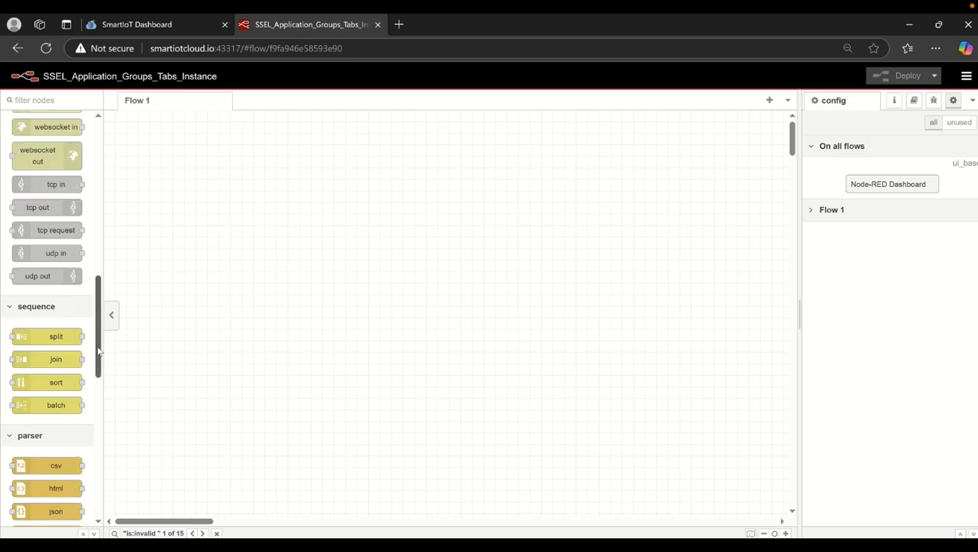
pyautogui.scroll(-1, 88, 480)
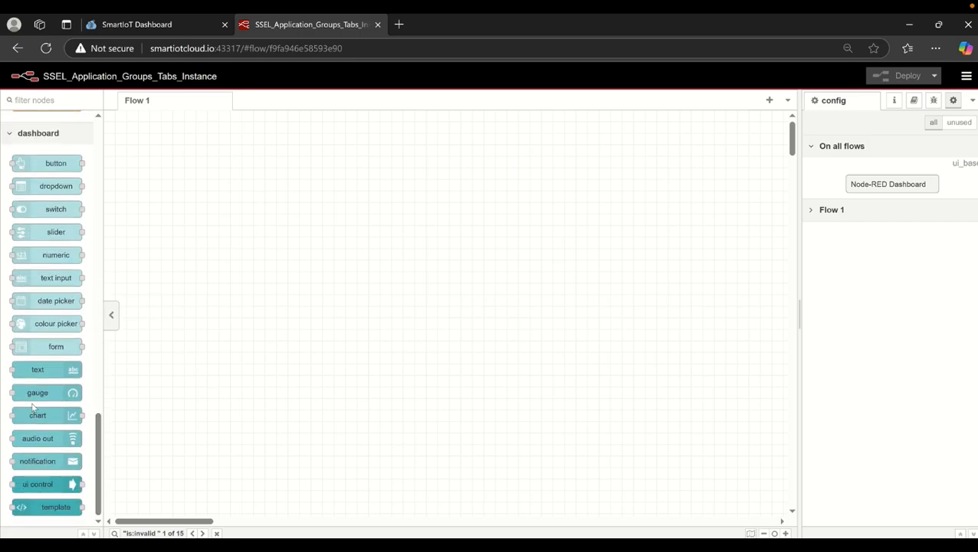
pyautogui.moveTo(46, 392); pyautogui.dragTo(391, 320)
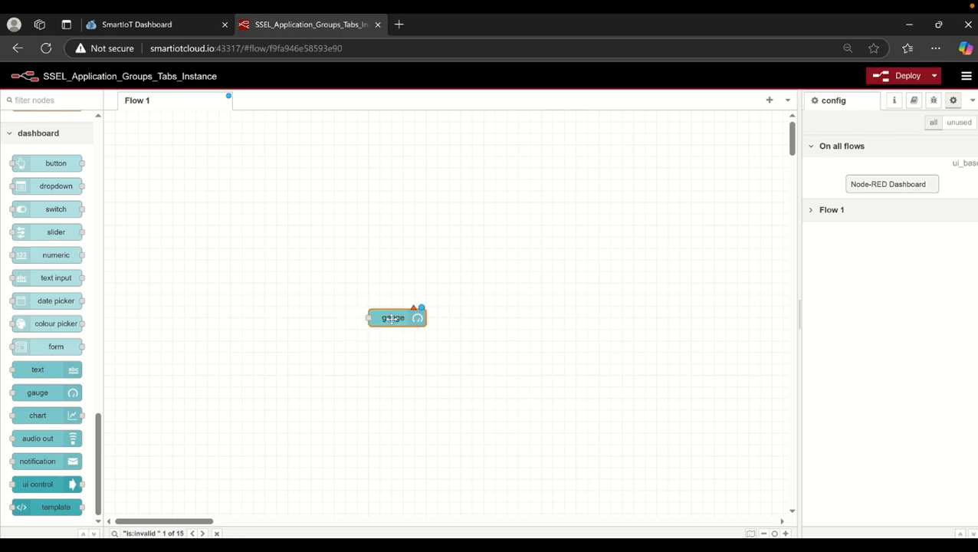
# Start a new dashboard group for the gauge node and name it "Electrical Consumption"
pyautogui.doubleClick(389, 321)
pyautogui.click(644, 185)
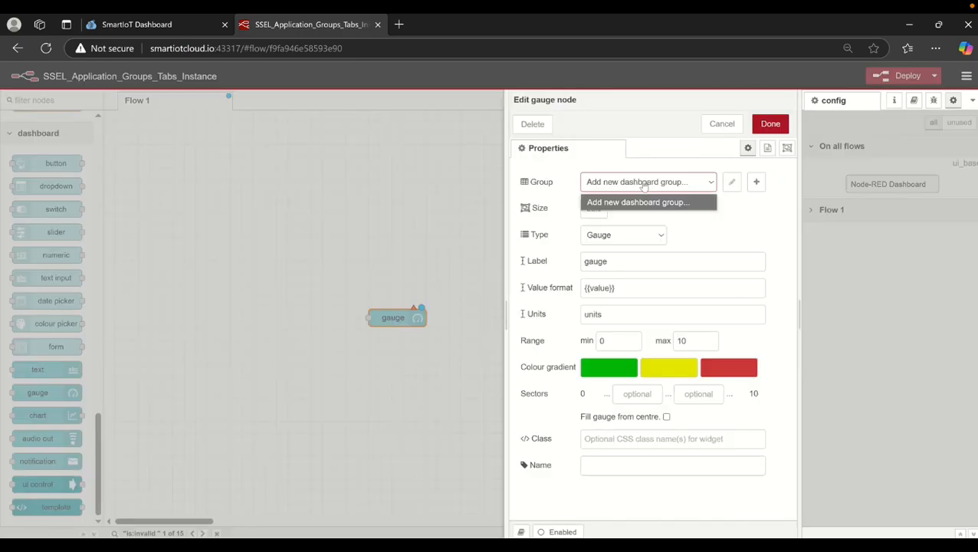
pyautogui.click(689, 222)
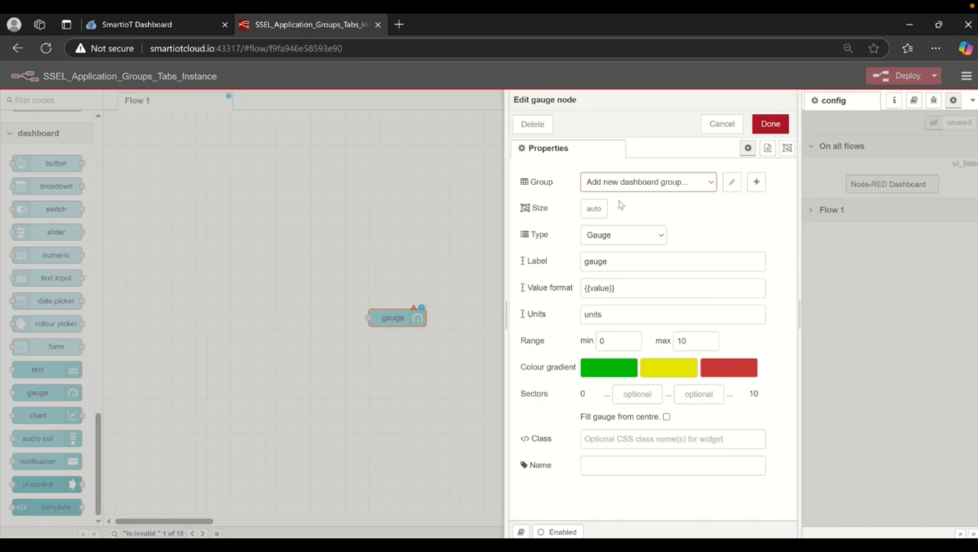
pyautogui.click(755, 182)
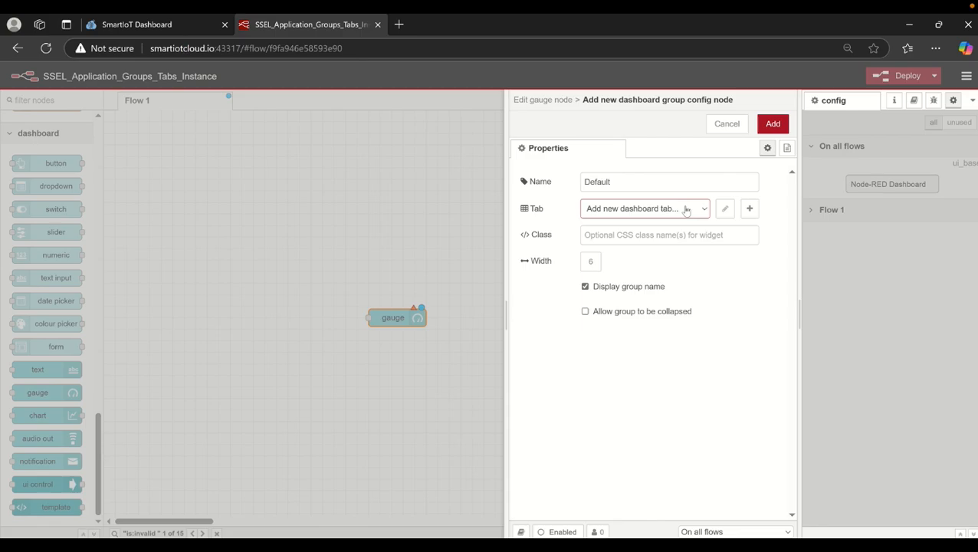
pyautogui.click(641, 188)
pyautogui.press('BackSpace')
pyautogui.press('BackSpace')
pyautogui.press('BackSpace')
pyautogui.press('BackSpace')
pyautogui.press('BackSpace')
pyautogui.press('BackSpace')
pyautogui.press('BackSpace')
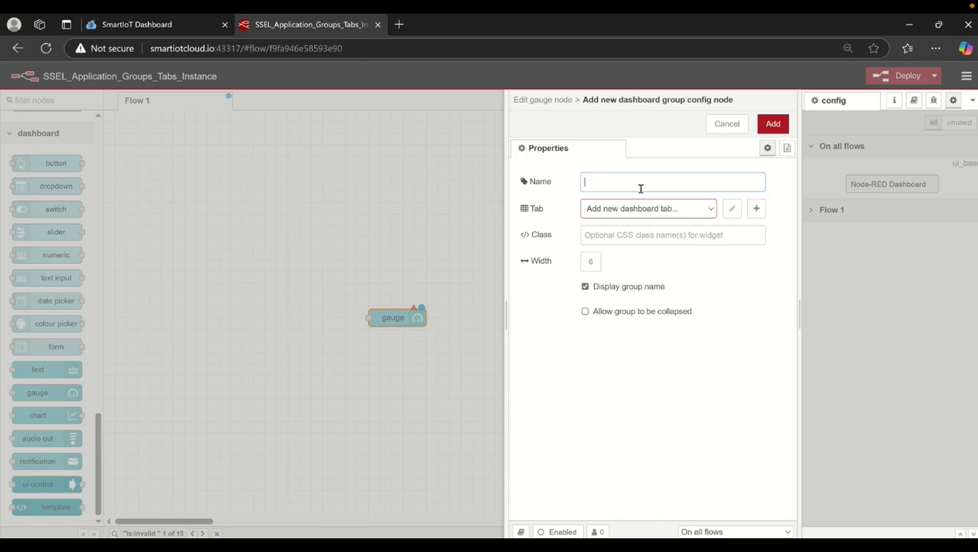
pyautogui.write('Elec')
pyautogui.write('trci')
pyautogui.write('ical CO')
pyautogui.press('BackSpace')
pyautogui.write('os')
pyautogui.press('BackSpace')
pyautogui.write('nsump')
pyautogui.write('tionn')
# Create a dashboard tab named "Room 1" for the new group, keeping its dashboard icon, and add the group to the gauge
pyautogui.click(647, 207)
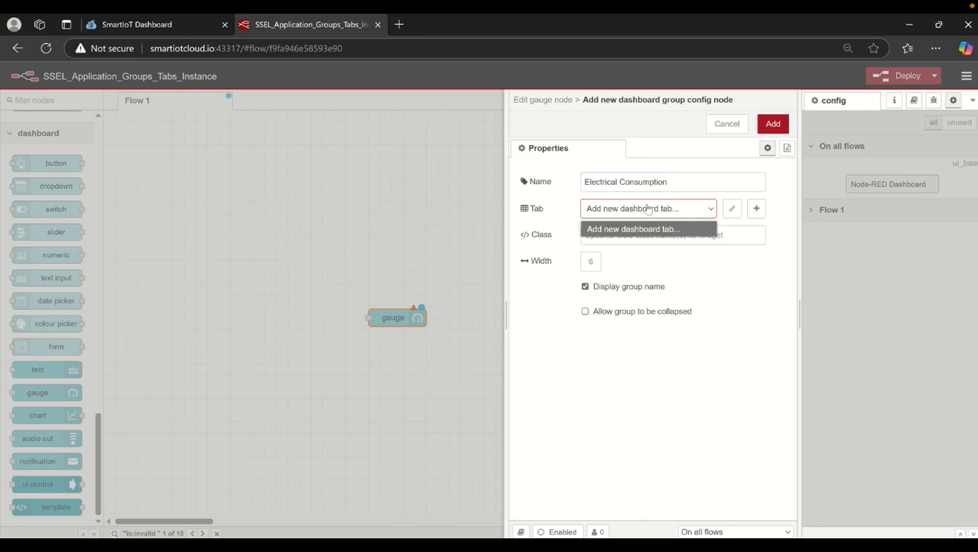
pyautogui.click(742, 318)
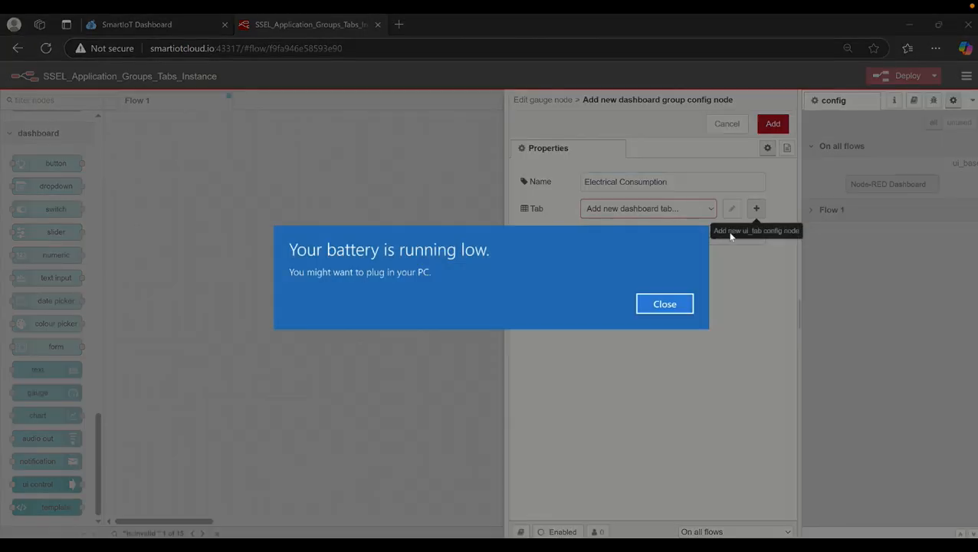
pyautogui.click(665, 302)
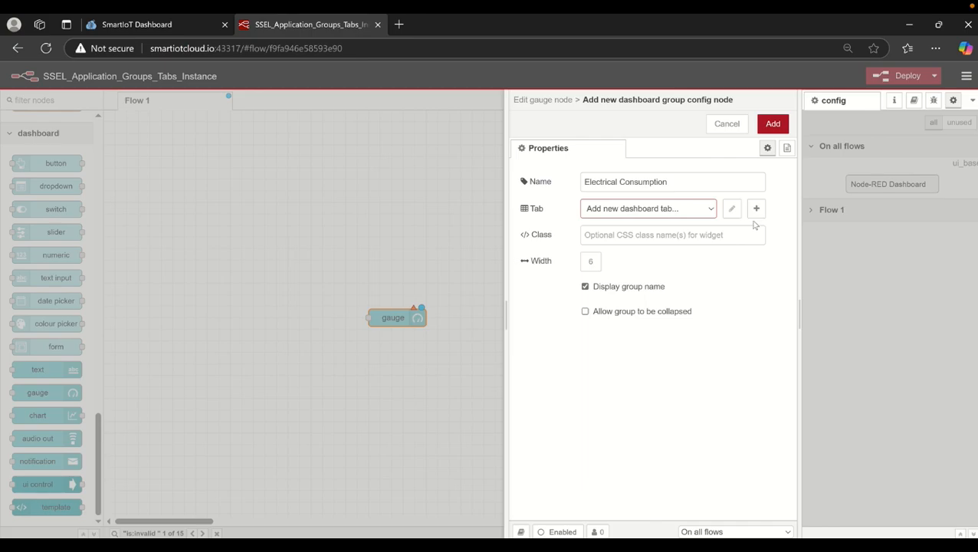
pyautogui.click(757, 210)
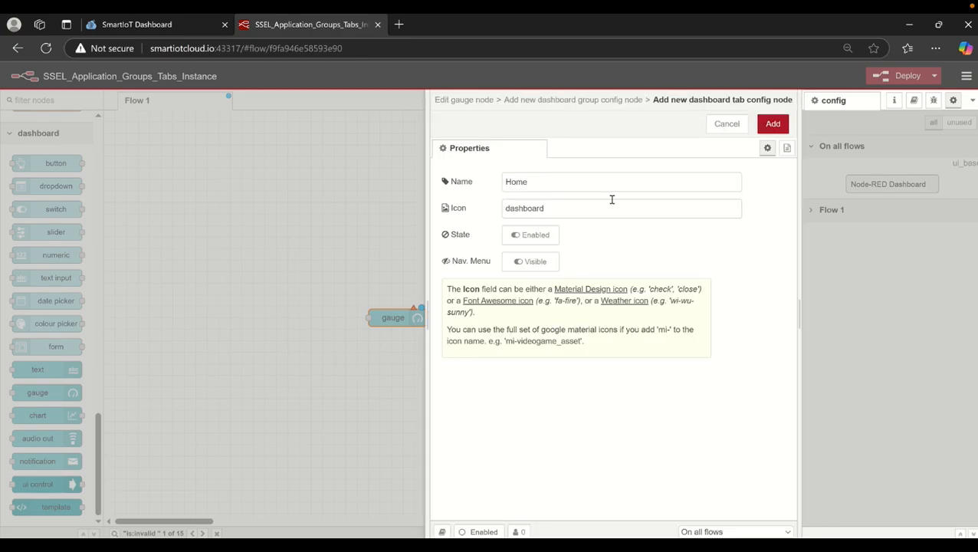
pyautogui.click(566, 186)
pyautogui.press('BackSpace')
pyautogui.press('BackSpace')
pyautogui.press('BackSpace')
pyautogui.press('BackSpace')
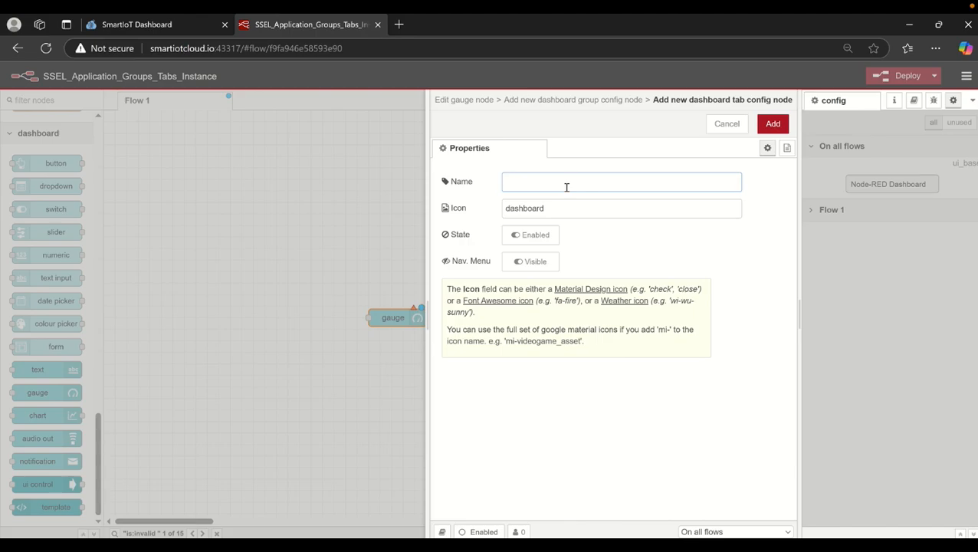
pyautogui.write('Room 1')
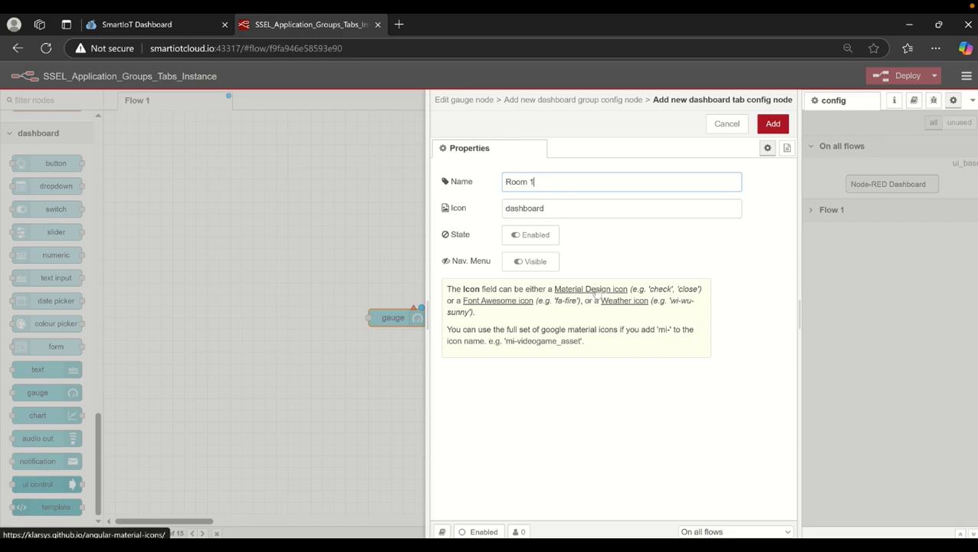
pyautogui.click(588, 207)
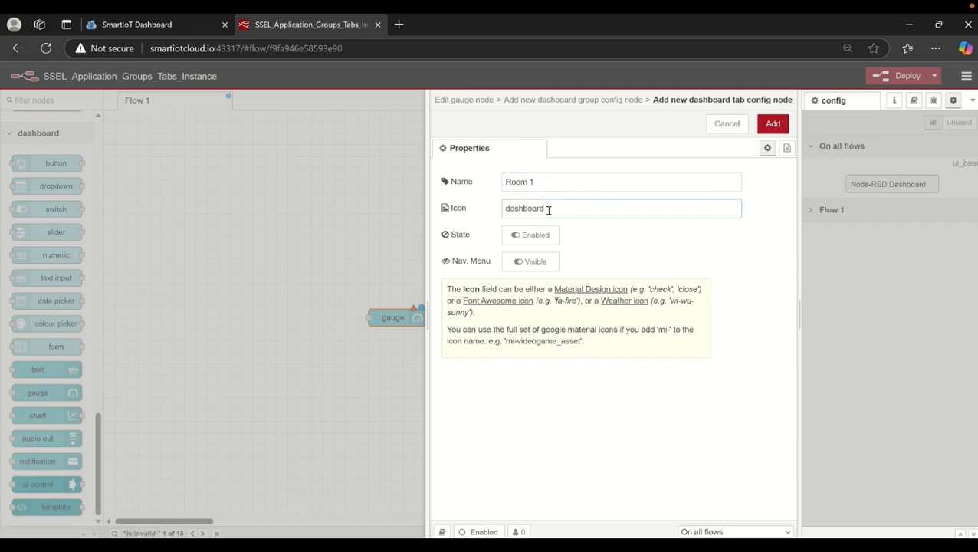
pyautogui.doubleClick(548, 210)
pyautogui.click(554, 213)
pyautogui.click(774, 125)
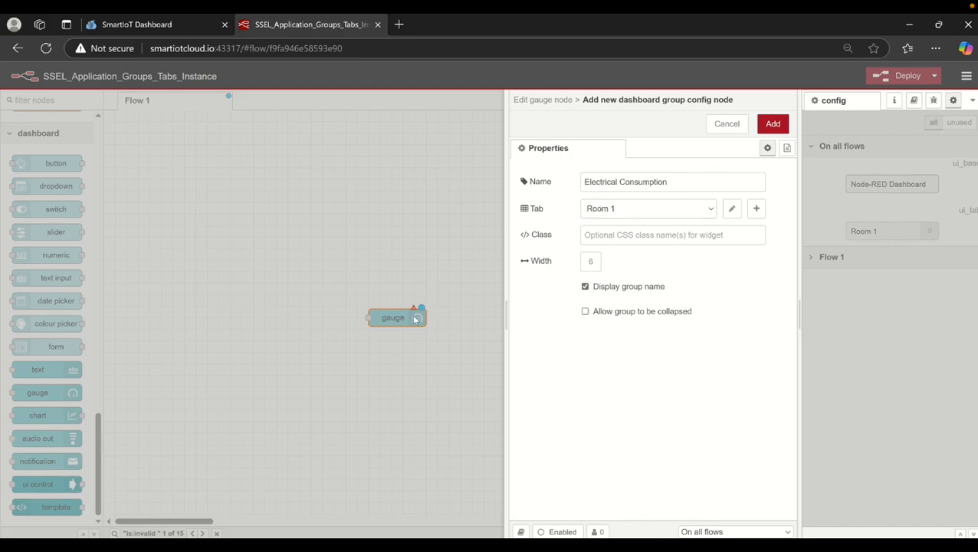
pyautogui.click(772, 123)
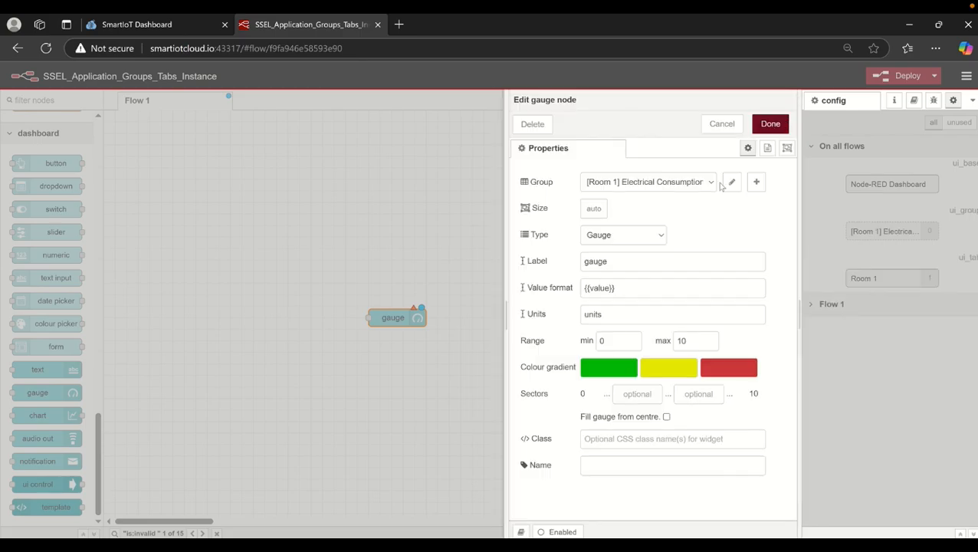
# Set the gauge's label to "Electrical Consumption"
pyautogui.click(617, 262)
pyautogui.press('BackSpace')
pyautogui.press('BackSpace')
pyautogui.press('BackSpace')
pyautogui.press('BackSpace')
pyautogui.write('Electro')
pyautogui.write('cal')
pyautogui.write(' CO')
pyautogui.write('n')
pyautogui.press('BackSpace')
pyautogui.press('BackSpace')
pyautogui.write('onsumpti')
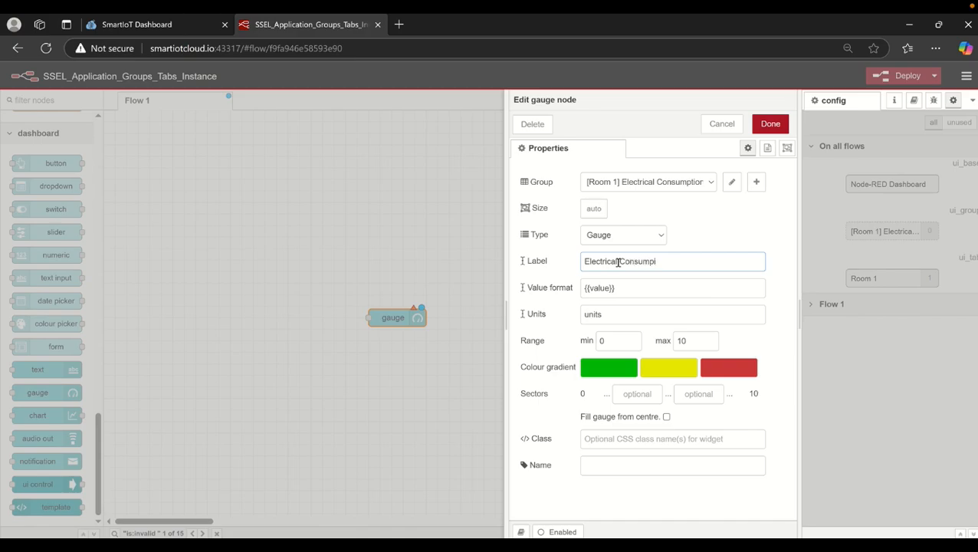
pyautogui.write('tio')
pyautogui.press('BackSpace')
pyautogui.press('BackSpace')
pyautogui.press('BackSpace')
# Set the gauge's units to "Watts" and its range maximum to 10000
pyautogui.click(617, 318)
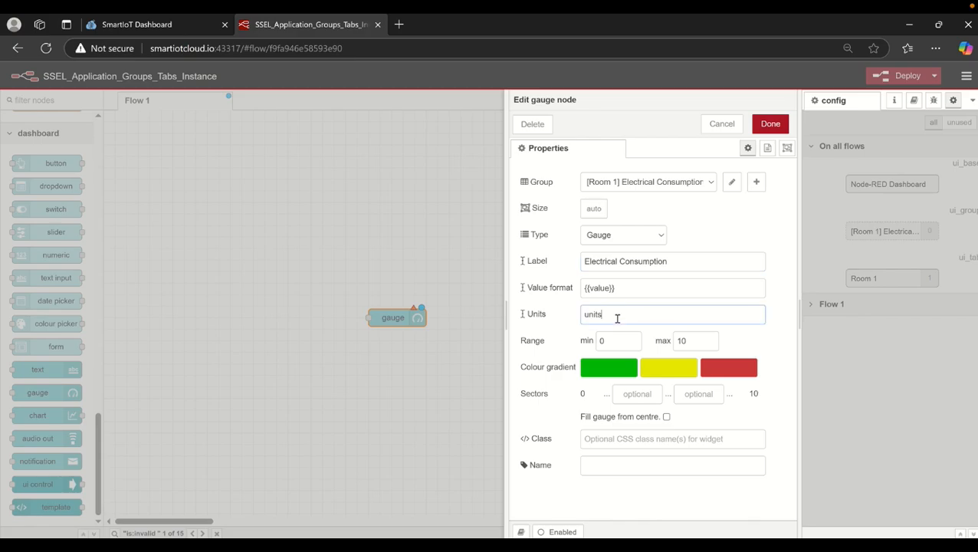
pyautogui.press('BackSpace')
pyautogui.press('BackSpace')
pyautogui.press('BackSpace')
pyautogui.press('BackSpace')
pyautogui.press('BackSpace')
pyautogui.write('Watts')
pyautogui.click(696, 341)
pyautogui.write('000')
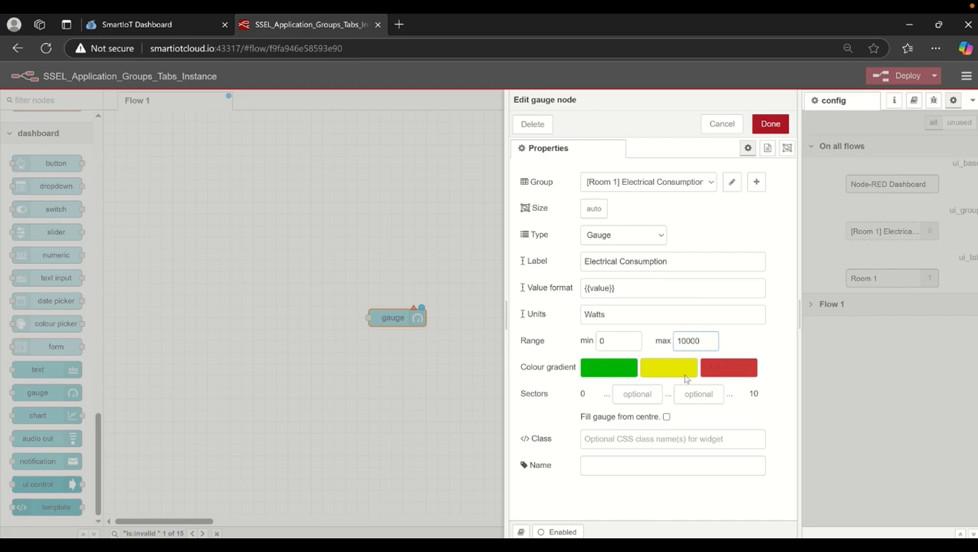
# Try another hue for the third colour of the gauge's gradient
pyautogui.click(721, 375)
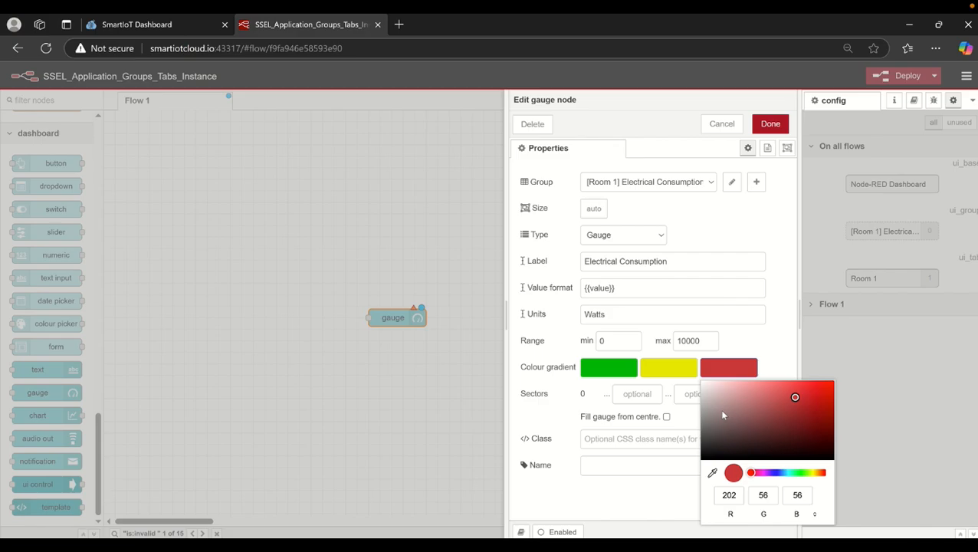
pyautogui.click(800, 473)
pyautogui.moveTo(790, 475); pyautogui.dragTo(740, 482)
pyautogui.click(765, 351)
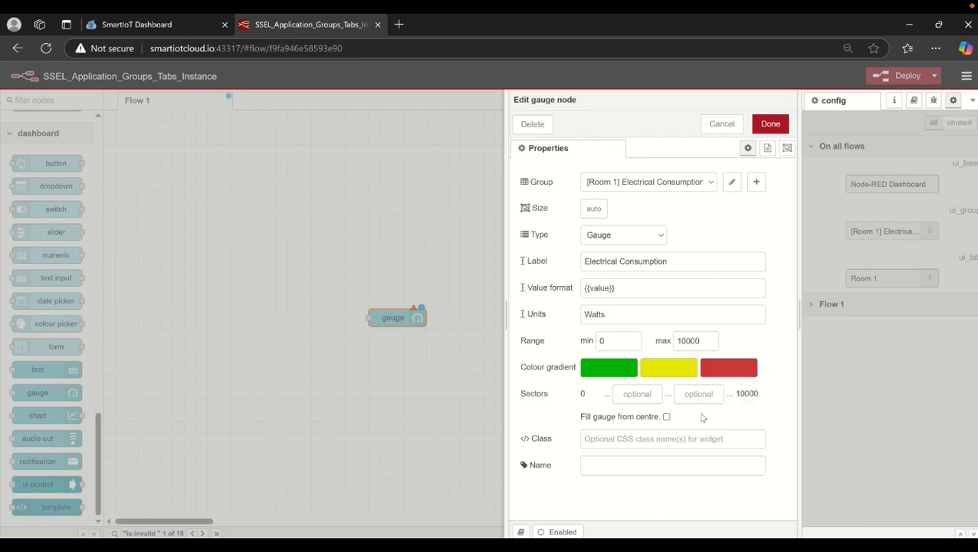
# Save the gauge settings, shifting its node slightly up and left on the canvas, and deploy the flow
pyautogui.click(769, 125)
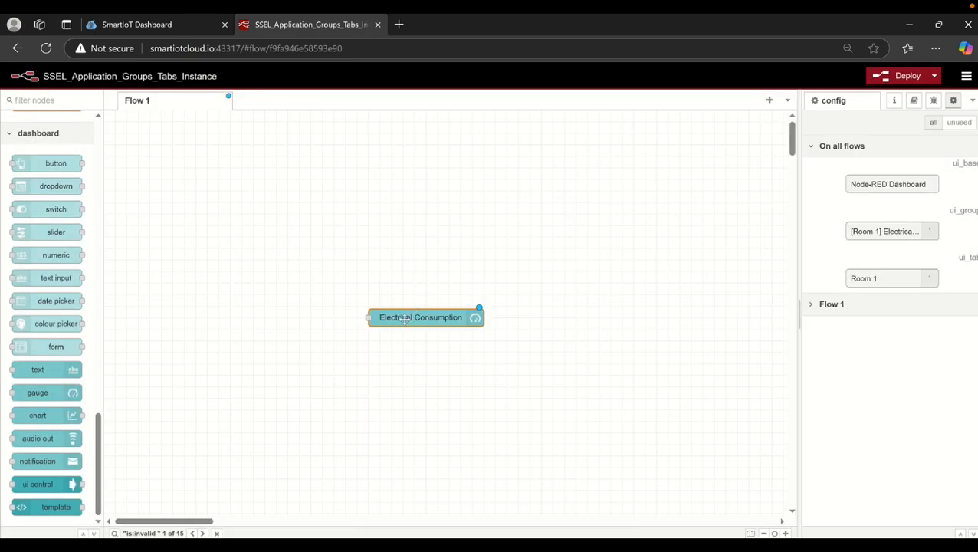
pyautogui.moveTo(397, 316); pyautogui.dragTo(373, 303)
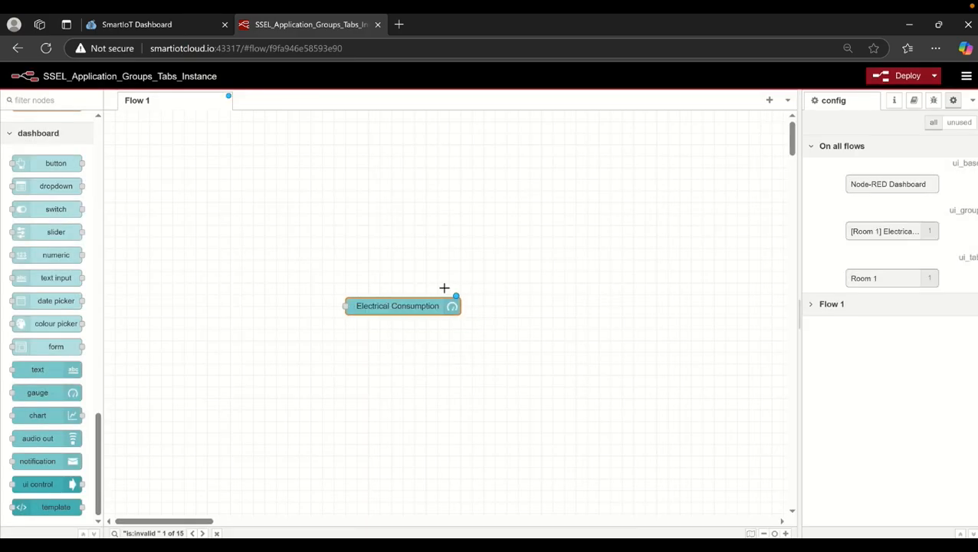
pyautogui.click(893, 78)
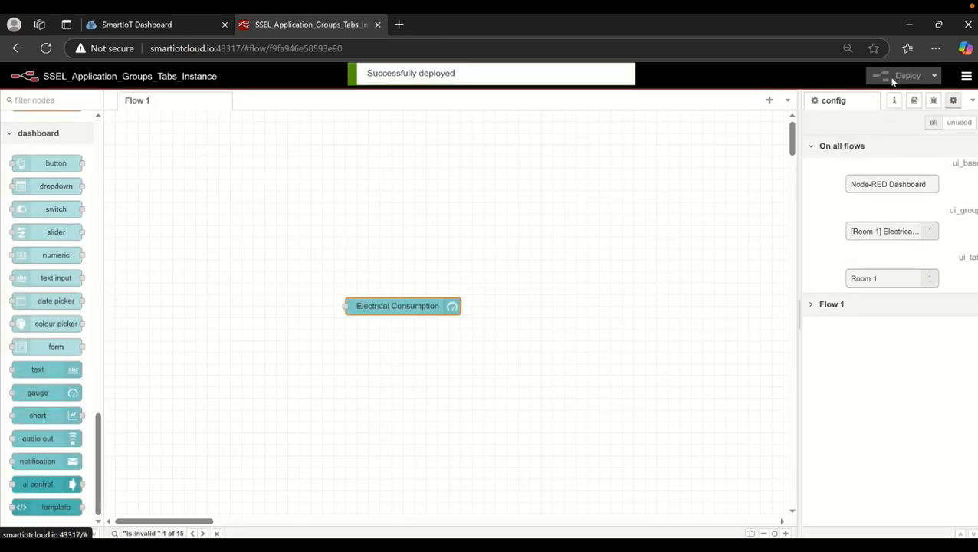
# Open the SSEL_Application_Groups_Tabs_Instance dashboard from the SmartIoT Dashboard page and examine its gauge label, group name and tab title
pyautogui.click(193, 24)
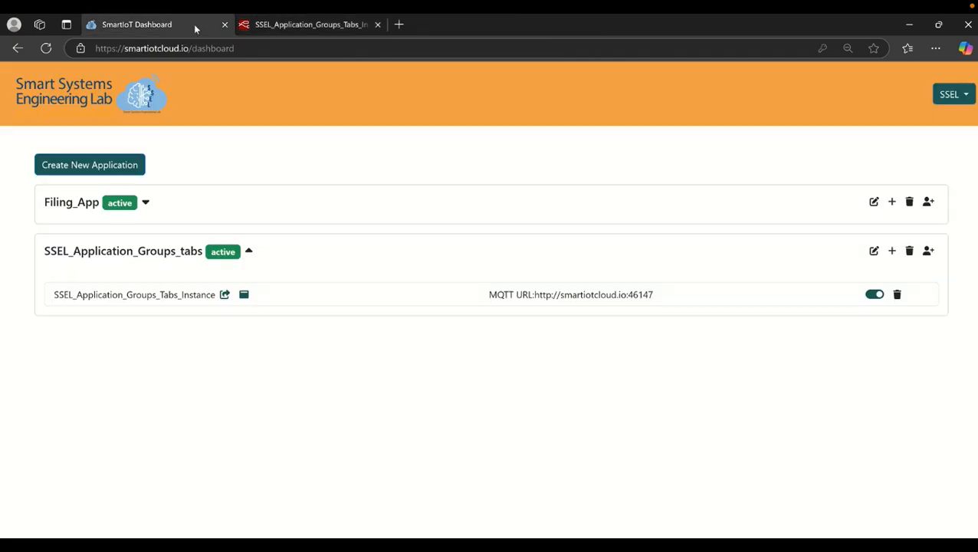
pyautogui.click(243, 296)
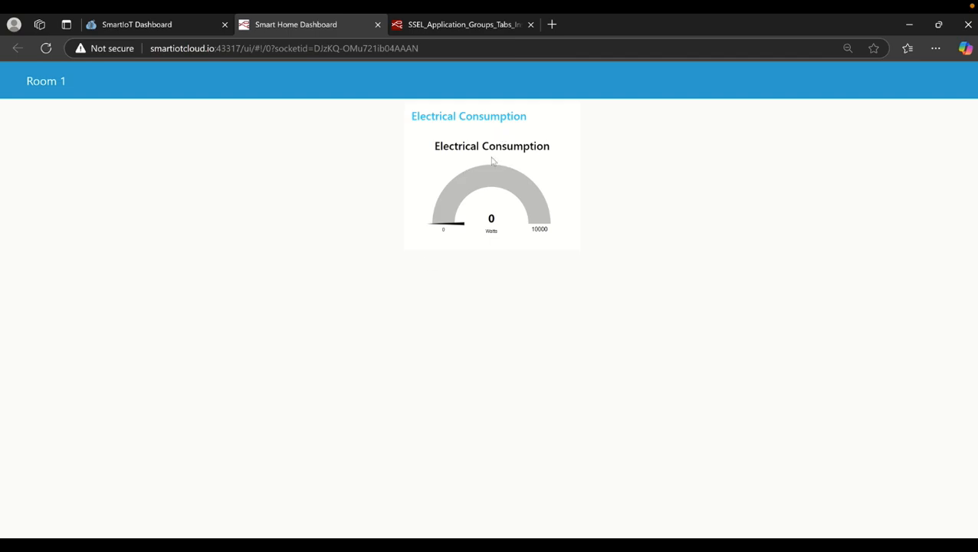
pyautogui.moveTo(495, 146); pyautogui.dragTo(551, 150)
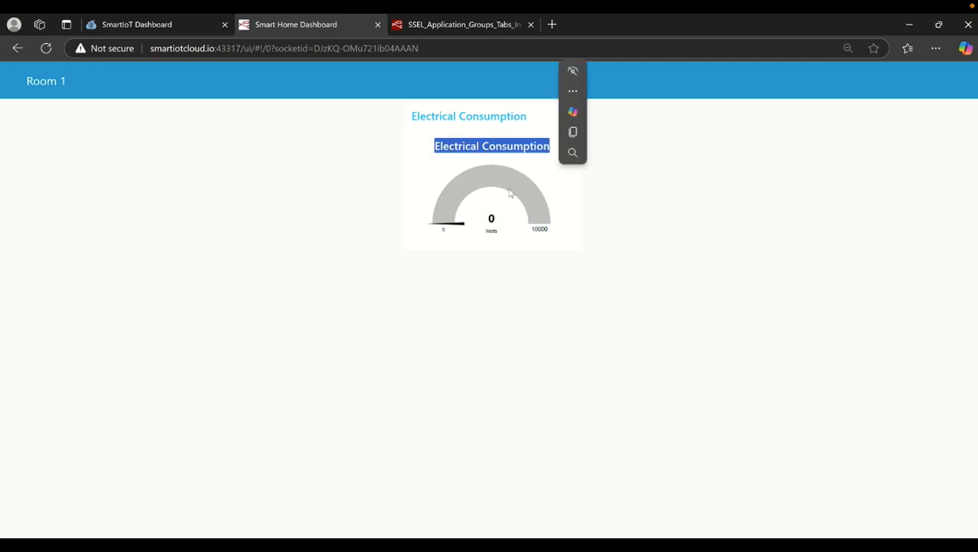
pyautogui.moveTo(395, 115); pyautogui.dragTo(559, 123)
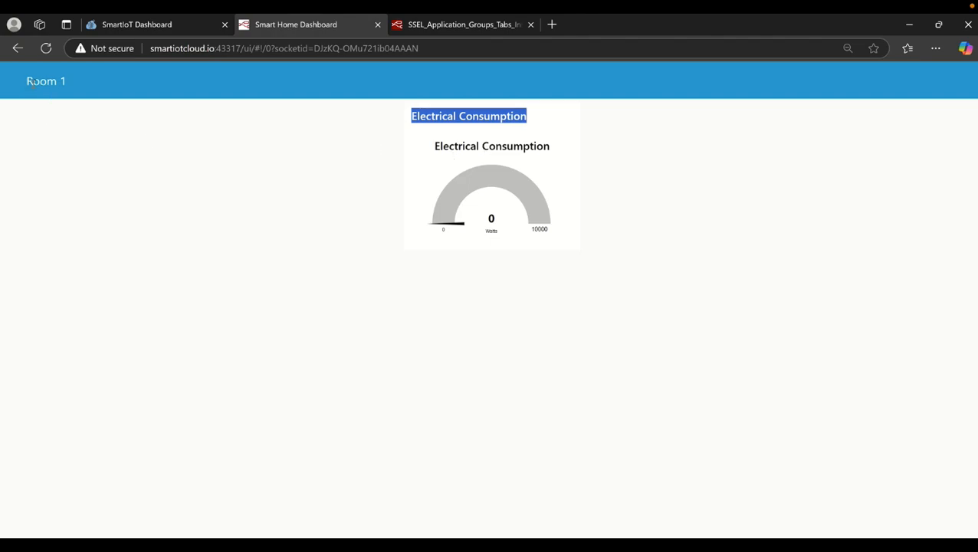
pyautogui.moveTo(30, 81); pyautogui.dragTo(103, 76)
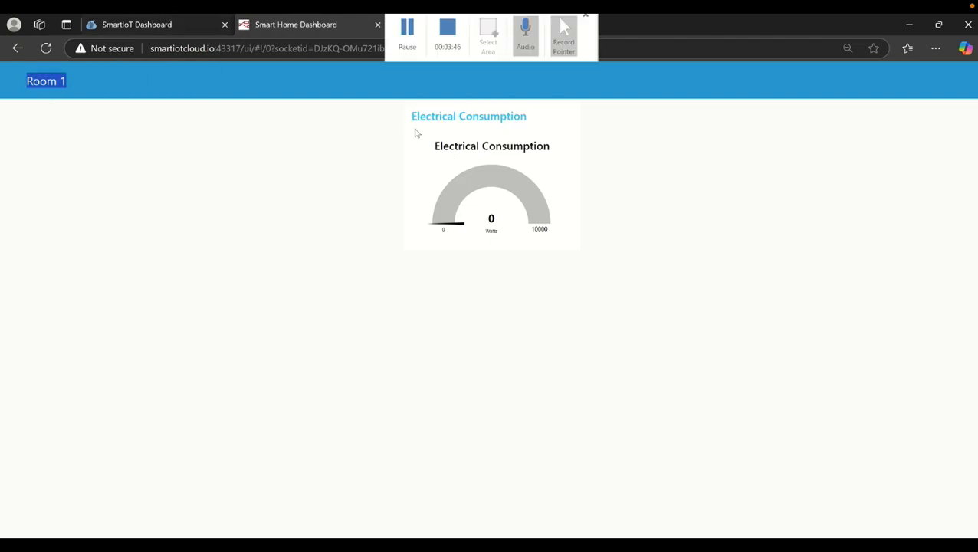
pyautogui.moveTo(459, 115); pyautogui.dragTo(528, 115)
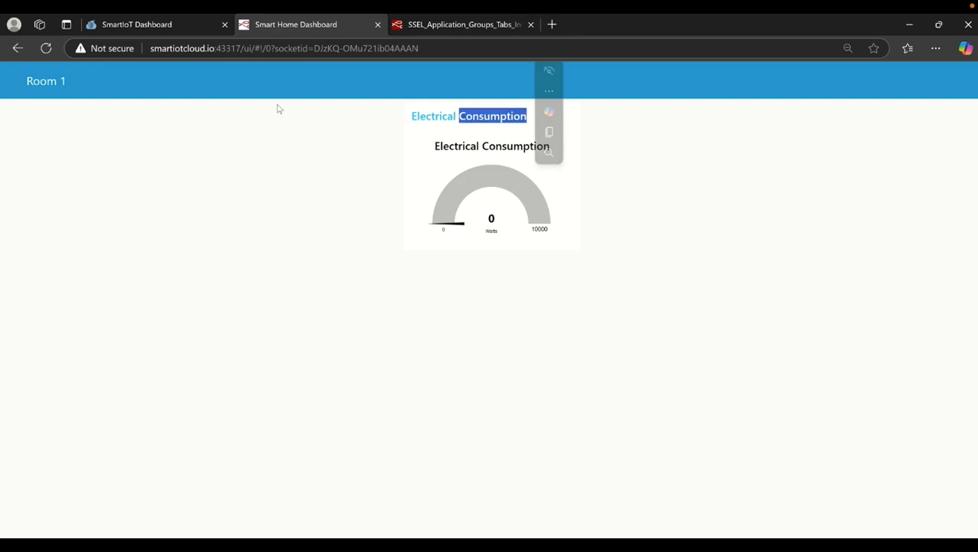
# In the flow editor, rename the Electrical Consumption gauge's dashboard group to "Electrical Data" and update the group
pyautogui.click(174, 29)
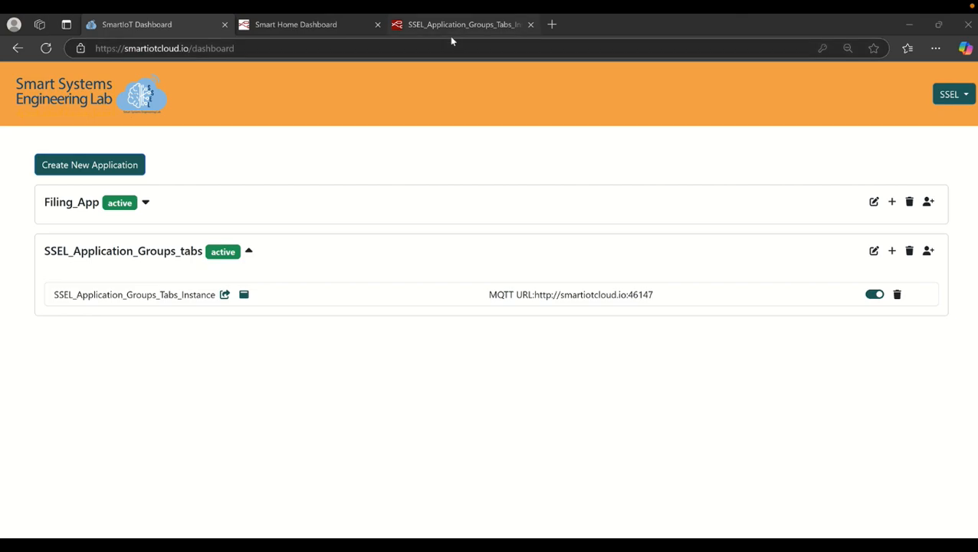
pyautogui.click(456, 24)
pyautogui.doubleClick(408, 306)
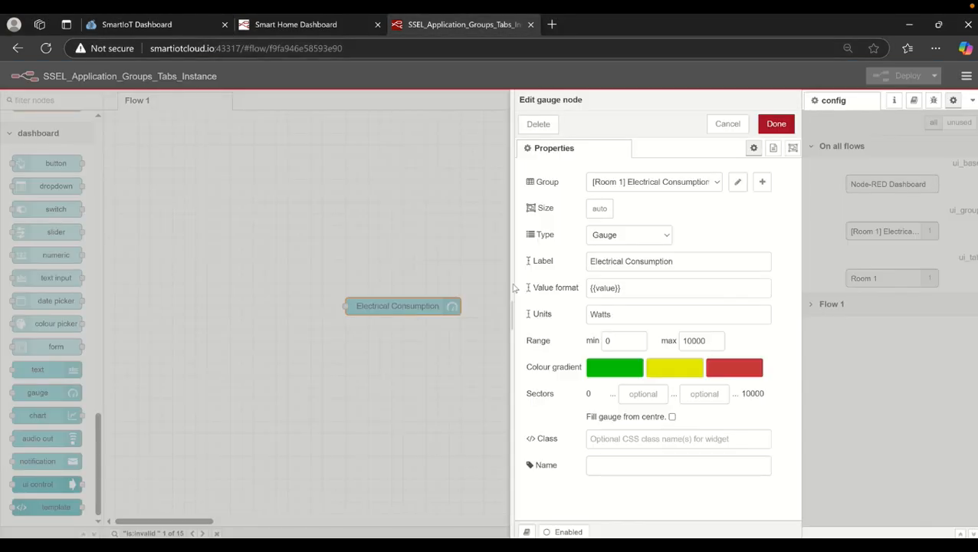
pyautogui.click(731, 181)
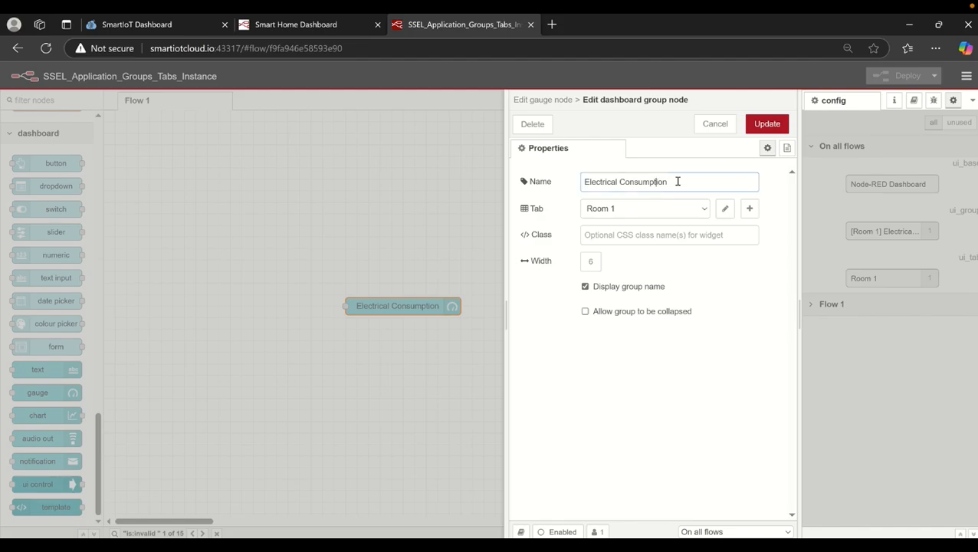
pyautogui.moveTo(677, 182); pyautogui.dragTo(630, 182)
pyautogui.press('BackSpace')
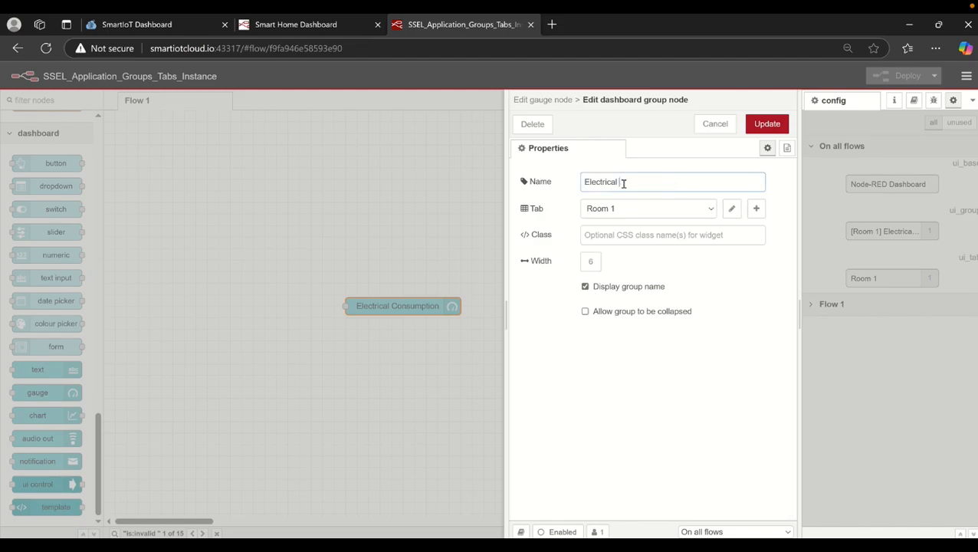
pyautogui.write('Data')
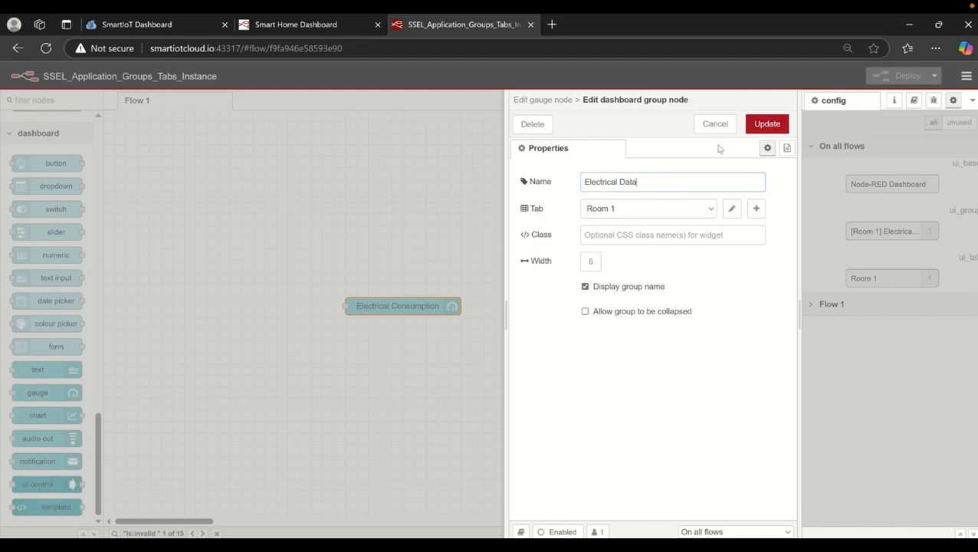
pyautogui.click(779, 129)
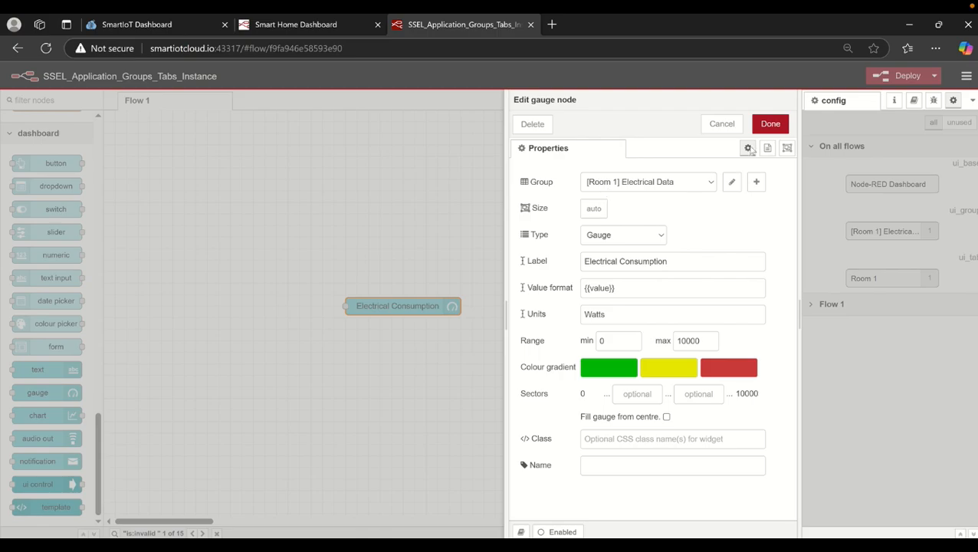
# Save the gauge settings, deploy the flow and check the renamed group on the Smart Home Dashboard
pyautogui.click(770, 124)
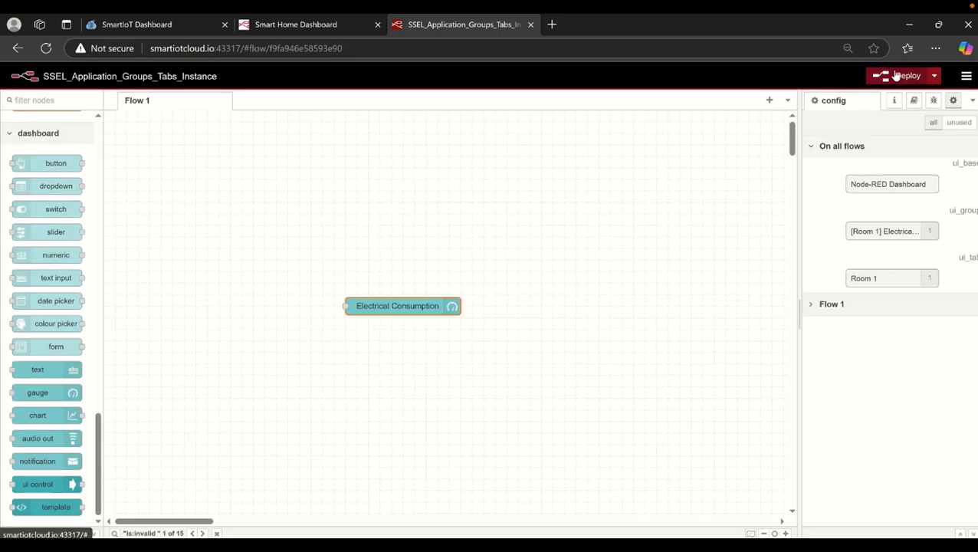
pyautogui.click(895, 74)
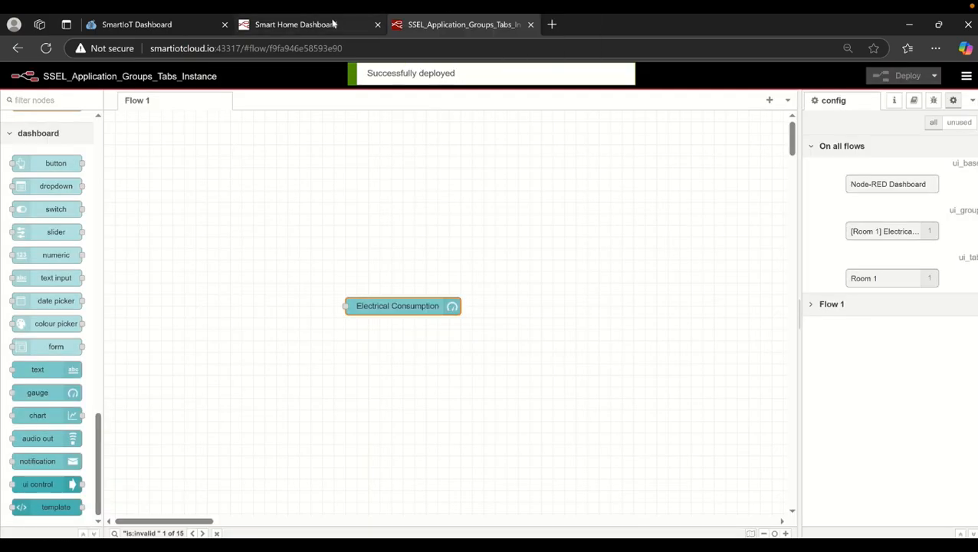
pyautogui.click(333, 24)
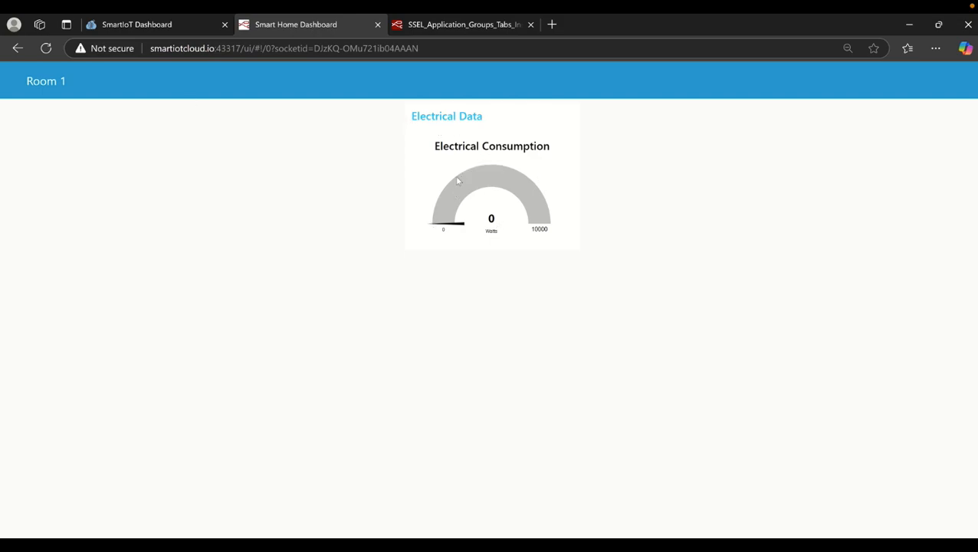
# Add a second gauge node below the Electrical Consumption node in the flow editor and open its settings
pyautogui.click(419, 26)
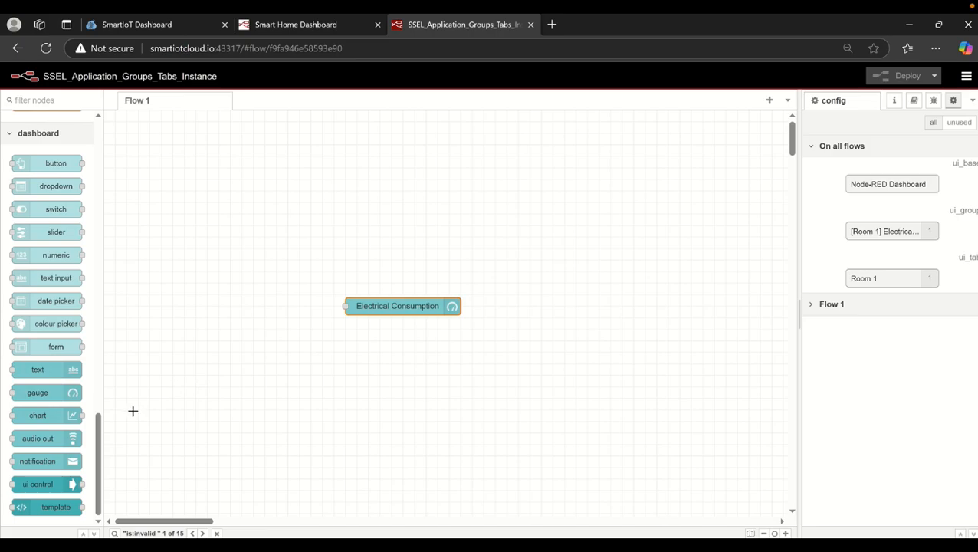
pyautogui.moveTo(100, 422); pyautogui.dragTo(103, 421)
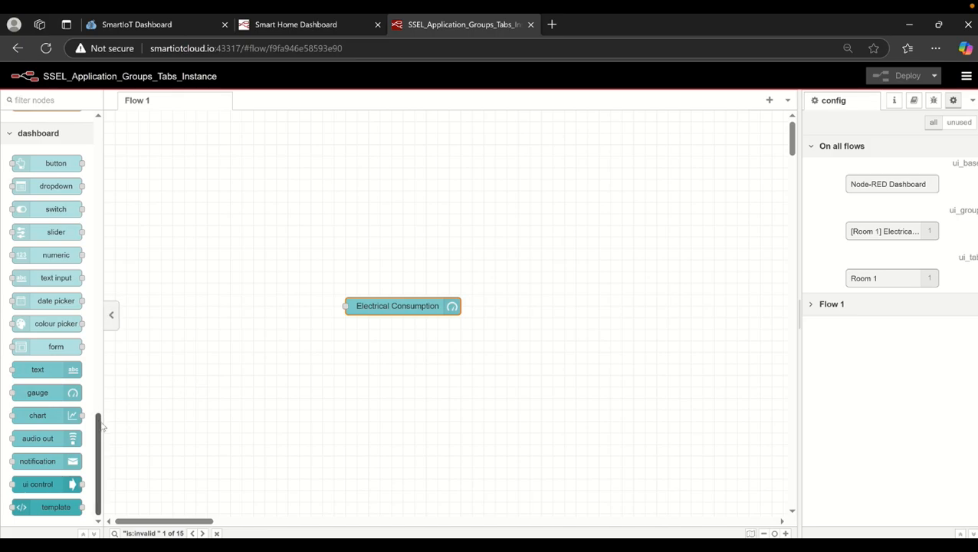
pyautogui.moveTo(61, 394); pyautogui.dragTo(463, 364)
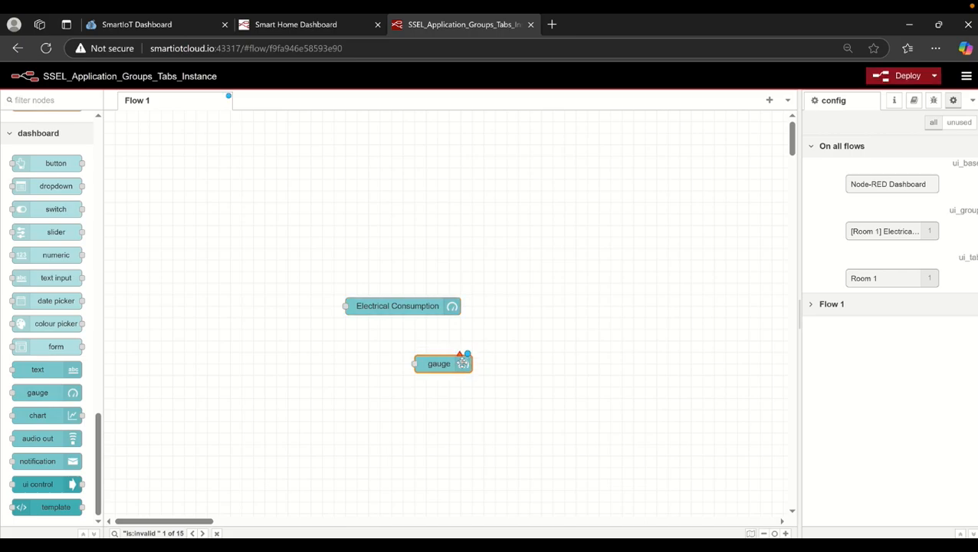
pyautogui.doubleClick(460, 363)
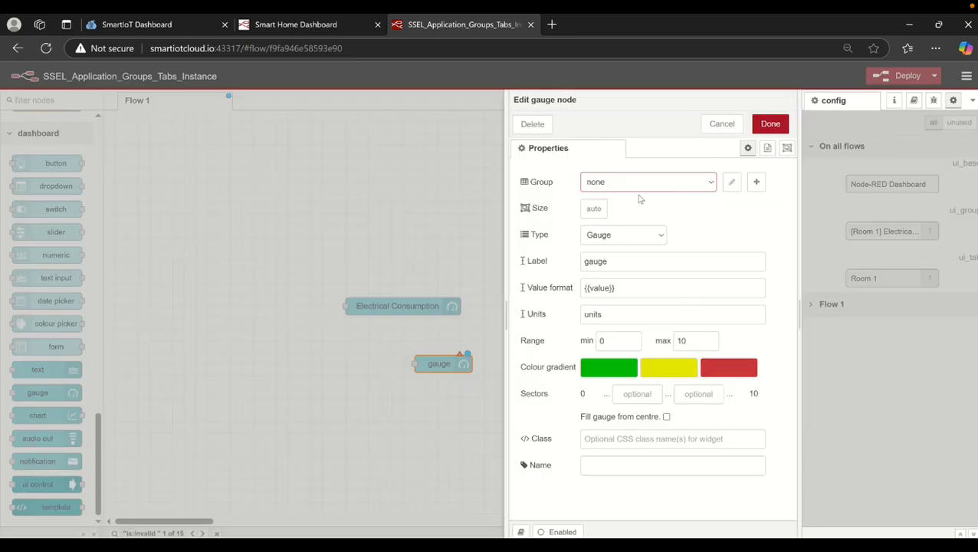
# Create a new dashboard group named "Gas Data" in the Room 1 tab and assign the second gauge to it
pyautogui.click(656, 182)
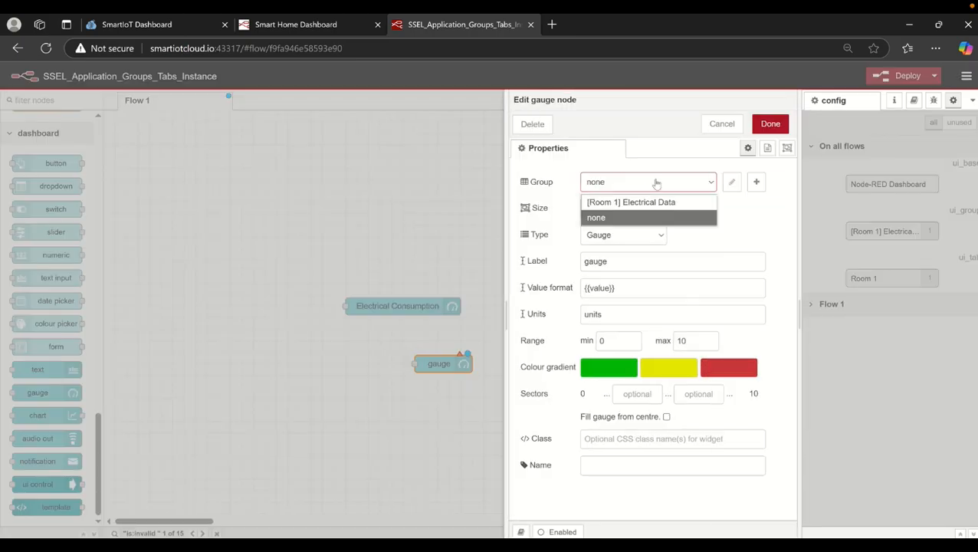
pyautogui.click(633, 220)
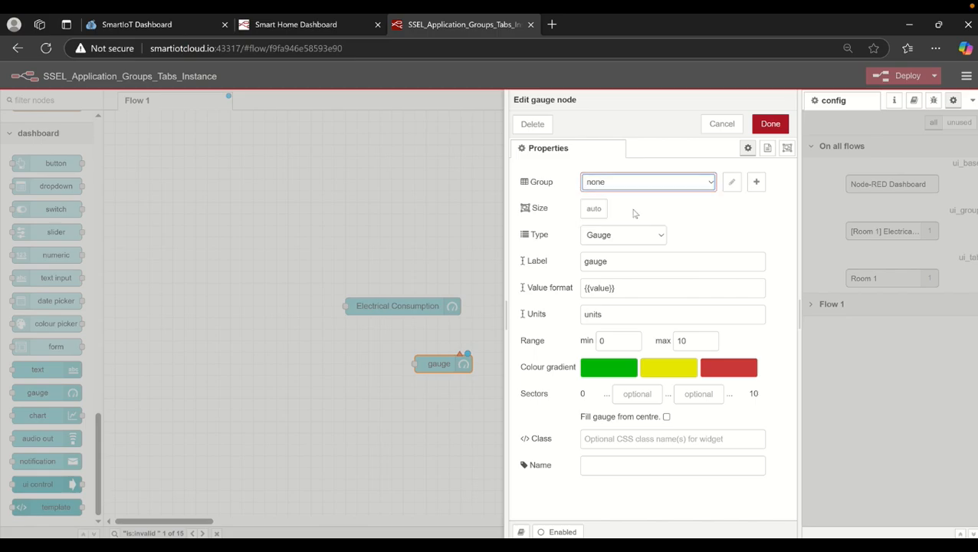
pyautogui.click(755, 182)
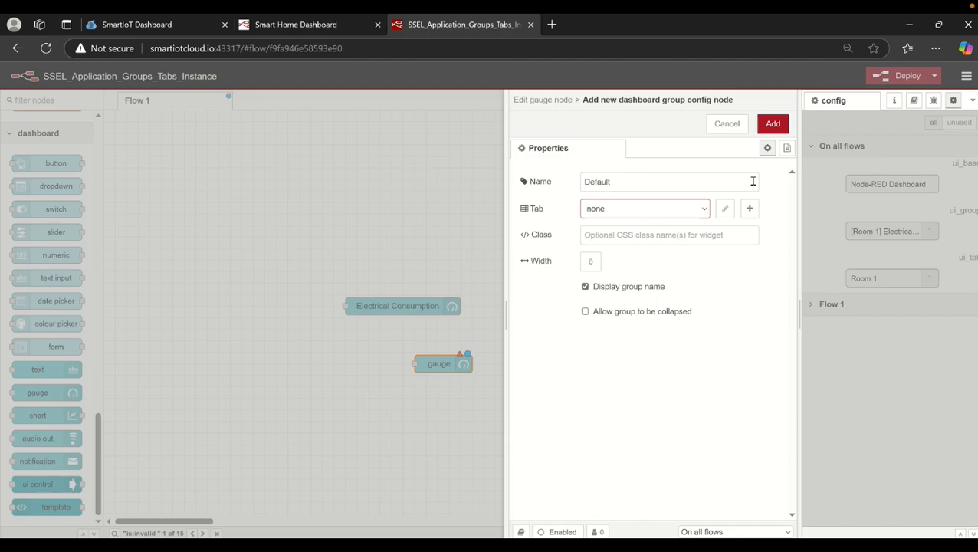
pyautogui.click(667, 212)
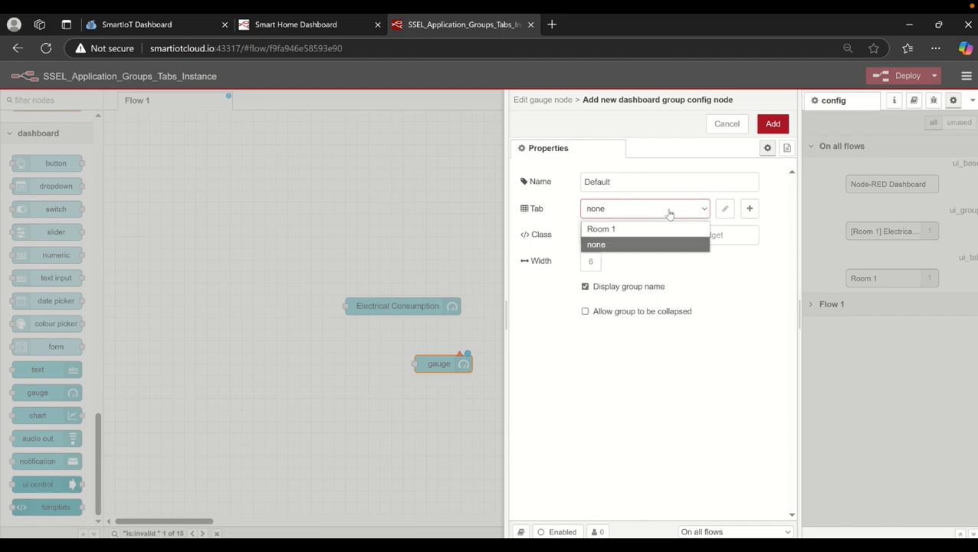
pyautogui.click(627, 230)
pyautogui.click(635, 182)
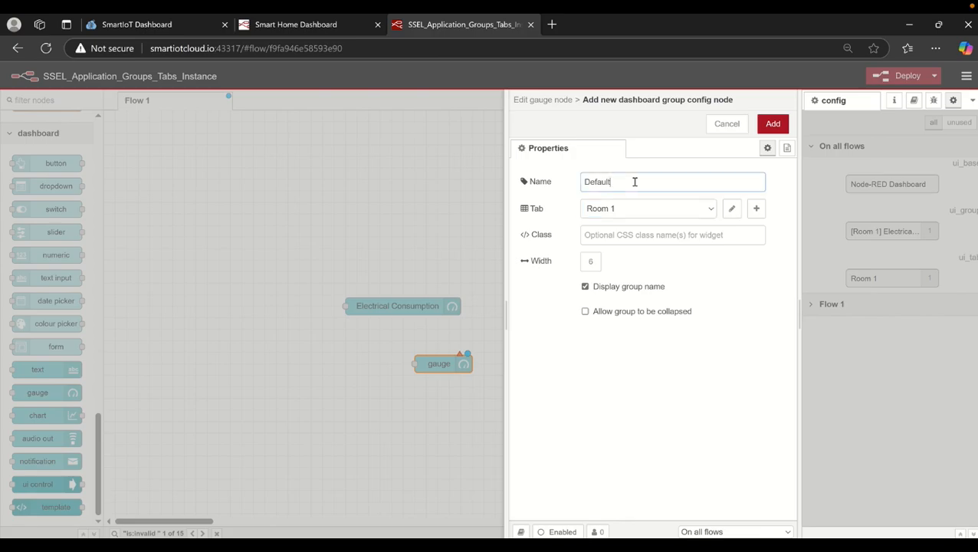
pyautogui.press('BackSpace')
pyautogui.press('BackSpace')
pyautogui.press('BackSpace')
pyautogui.click(772, 124)
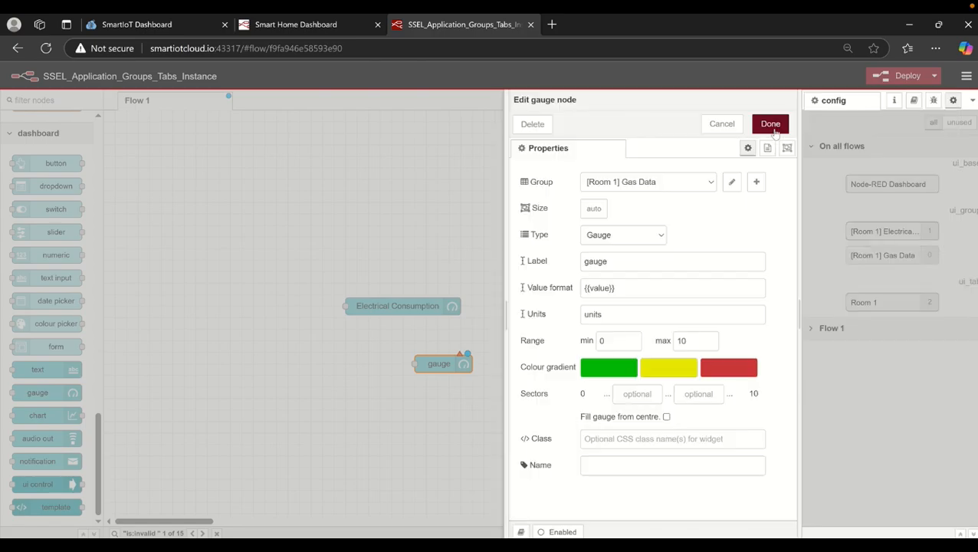
# Set the second gauge's type to Donut and its label to "Gas Consumption"
pyautogui.click(645, 236)
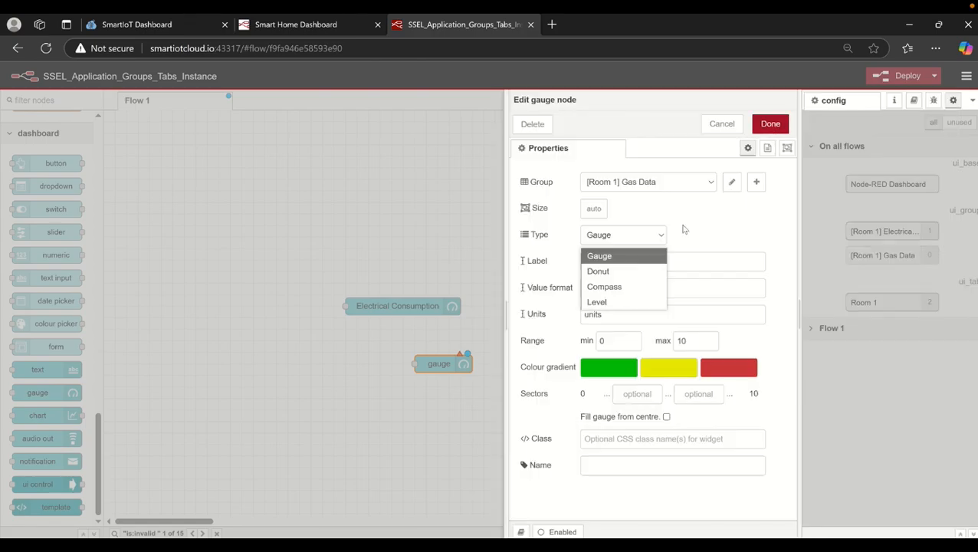
pyautogui.click(619, 273)
pyautogui.click(635, 262)
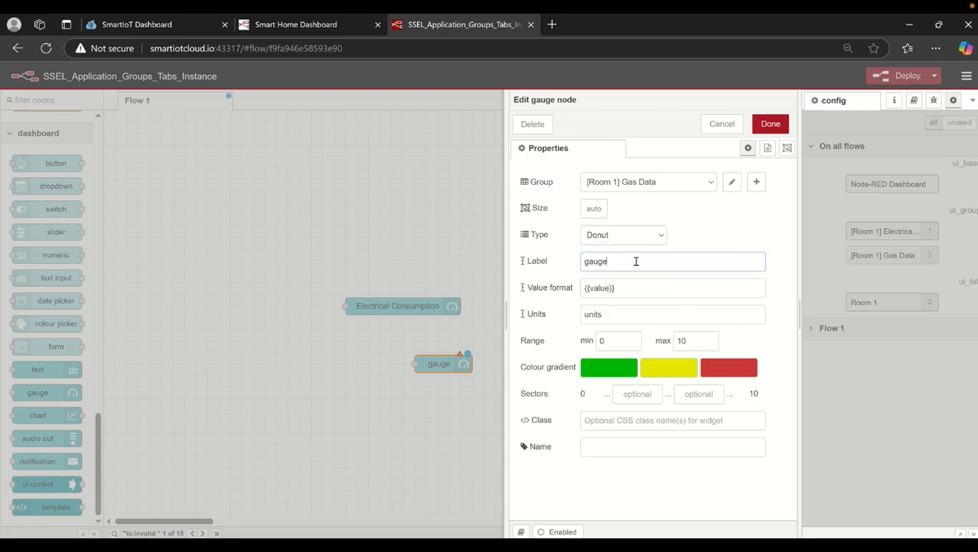
pyautogui.press('BackSpace')
pyautogui.press('BackSpace')
pyautogui.press('BackSpace')
pyautogui.press('BackSpace')
# Set the Gas Consumption gauge's units to "m/bar"
pyautogui.click(612, 314)
pyautogui.press('BackSpace')
pyautogui.press('BackSpace')
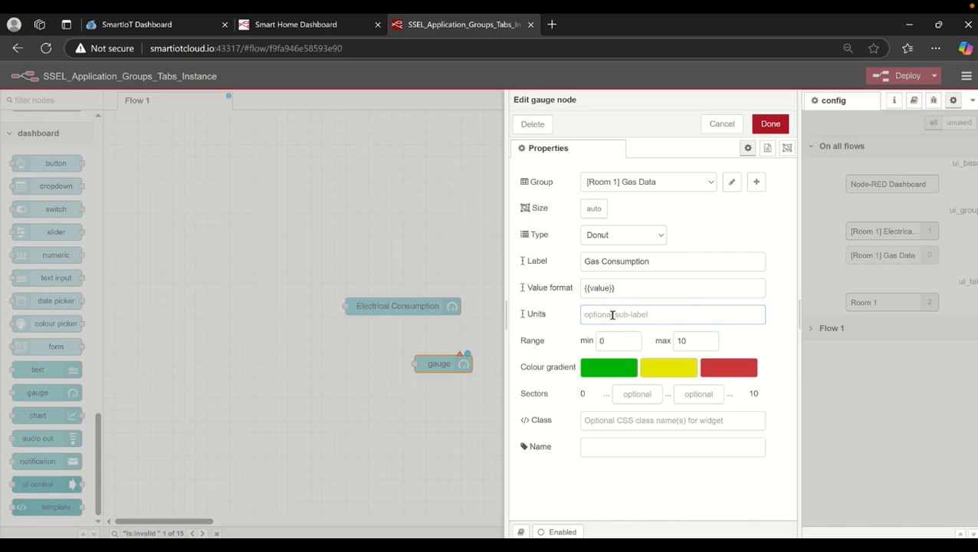
pyautogui.write('m/bar')
pyautogui.click(694, 340)
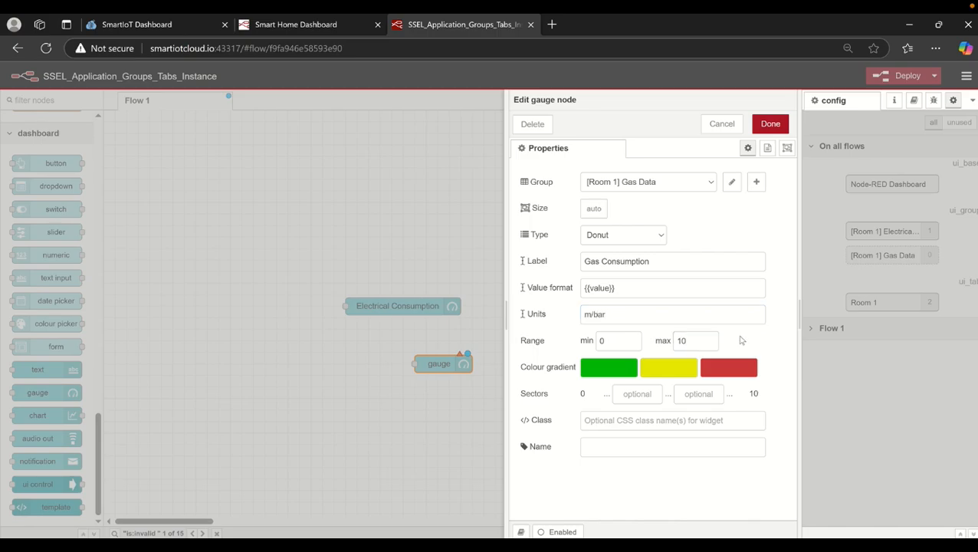
# Save the Gas Consumption gauge, deploy the flow and view both groups on the Smart Home Dashboard
pyautogui.click(772, 124)
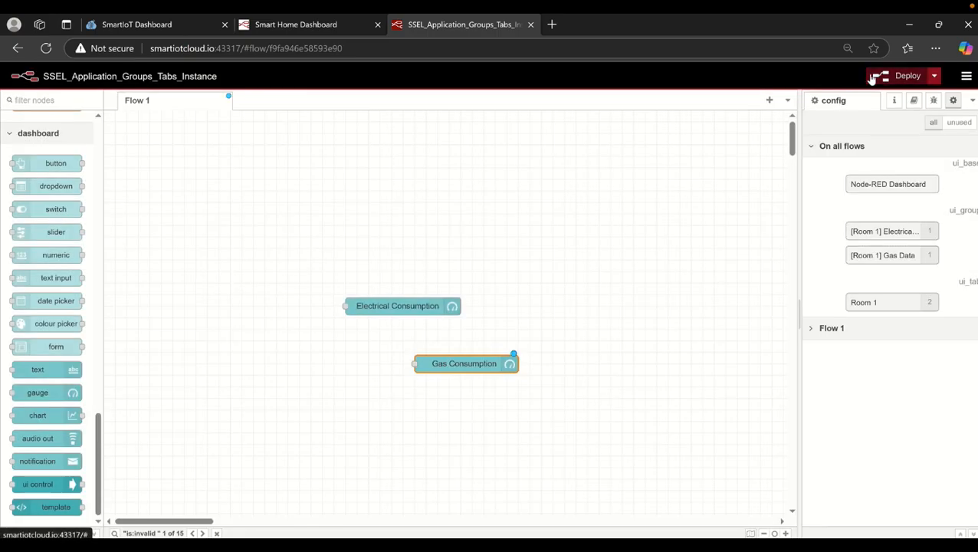
pyautogui.click(872, 79)
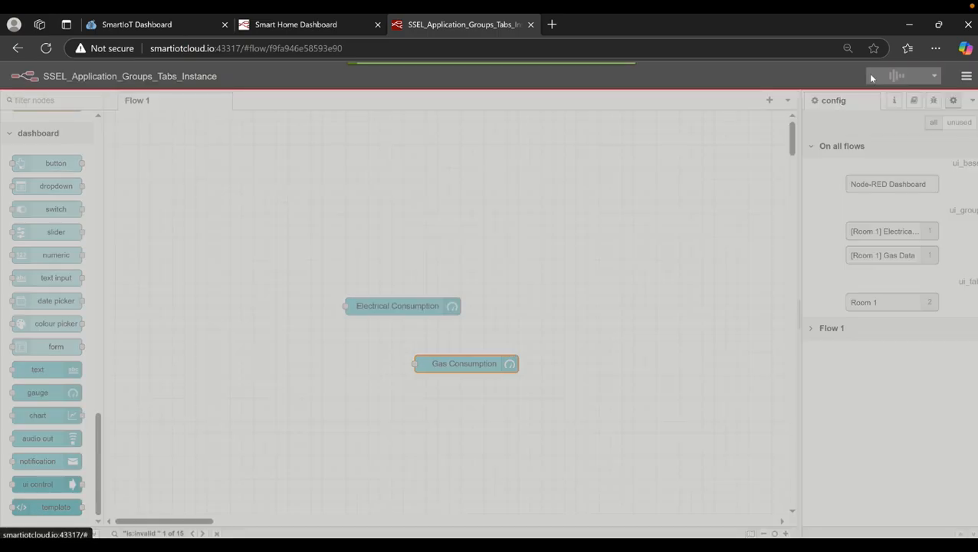
pyautogui.click(314, 30)
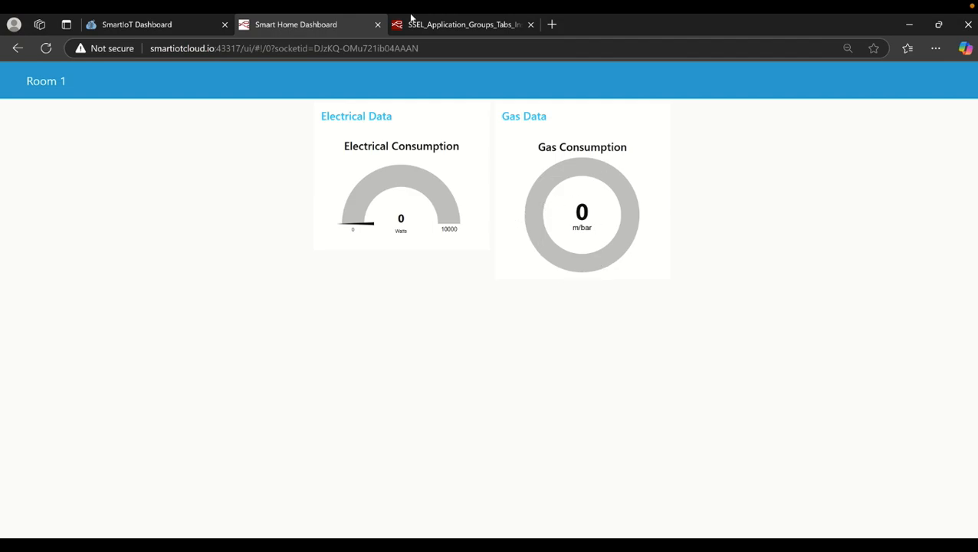
pyautogui.click(470, 25)
pyautogui.moveTo(476, 16)
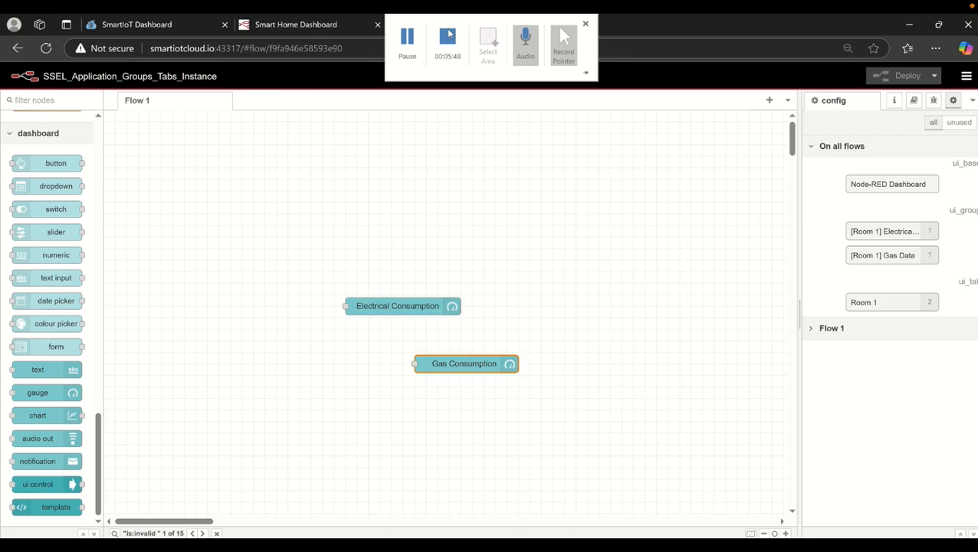
pyautogui.click(407, 50)
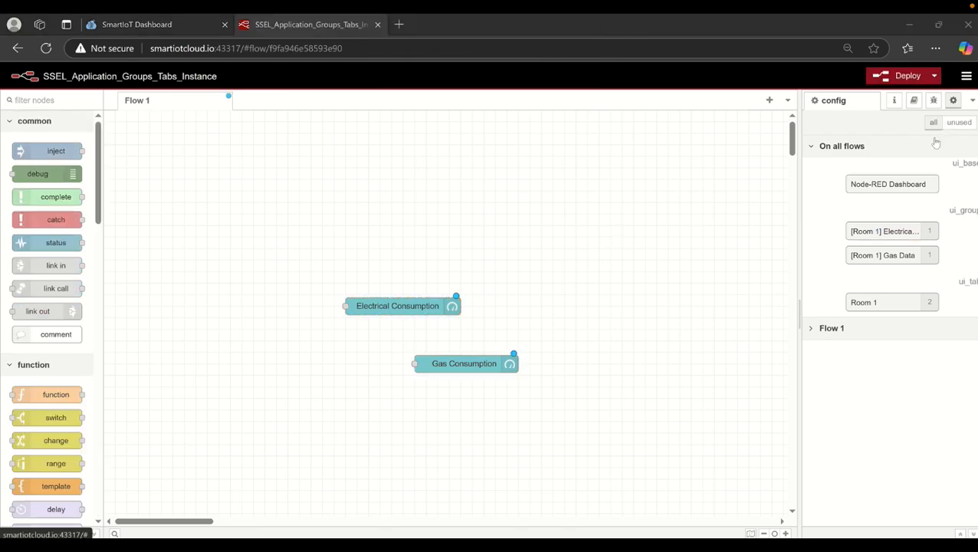
# Show the dashboard layout of tabs and links, and expand the Electrical Data and Gas Data groups under Room 1
pyautogui.click(972, 101)
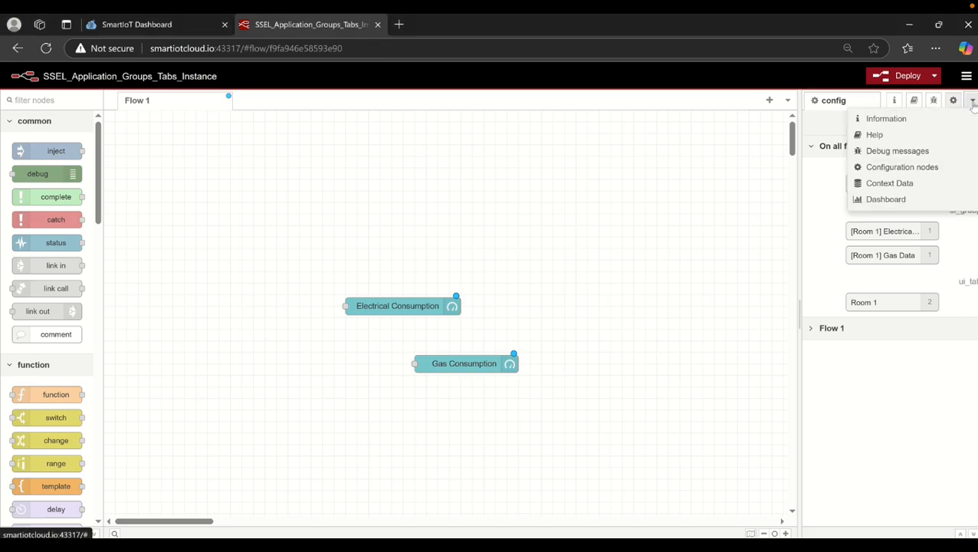
pyautogui.click(886, 200)
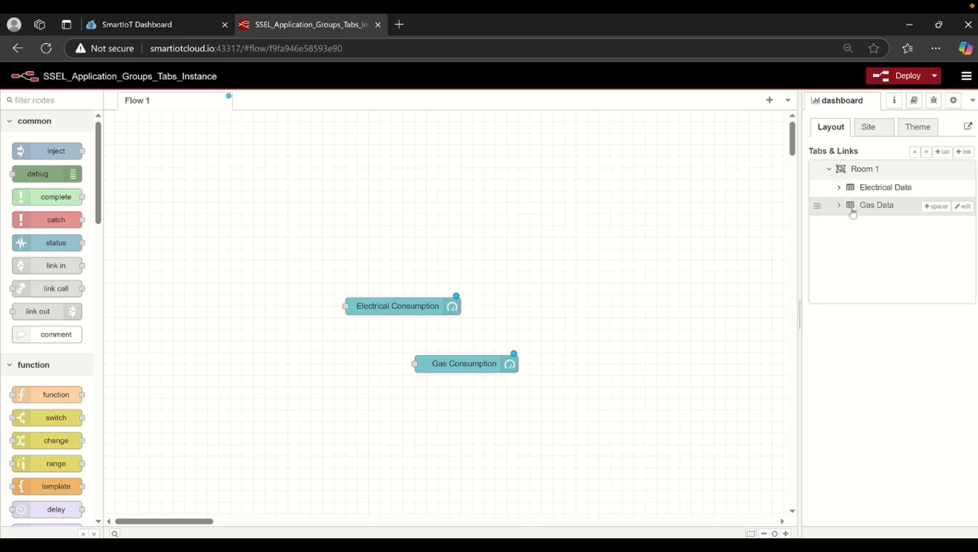
pyautogui.click(840, 189)
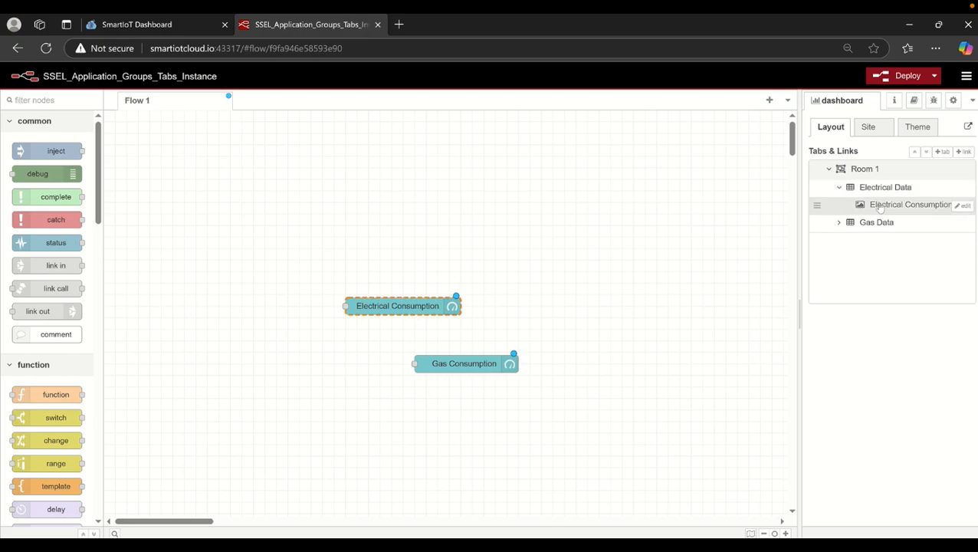
pyautogui.click(839, 222)
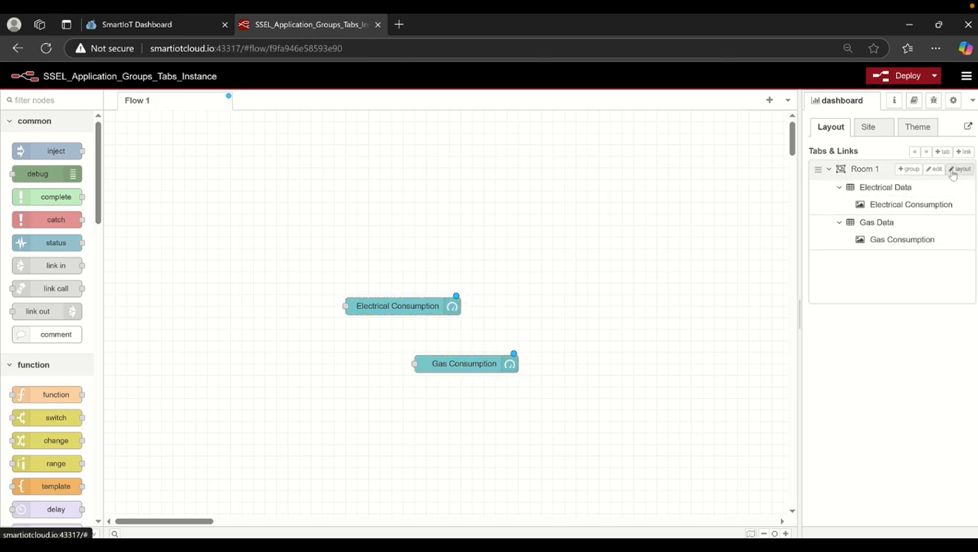
# Open the layout editor for the Room 1 tab and set the Electrical Data group's width to 18
pyautogui.click(957, 173)
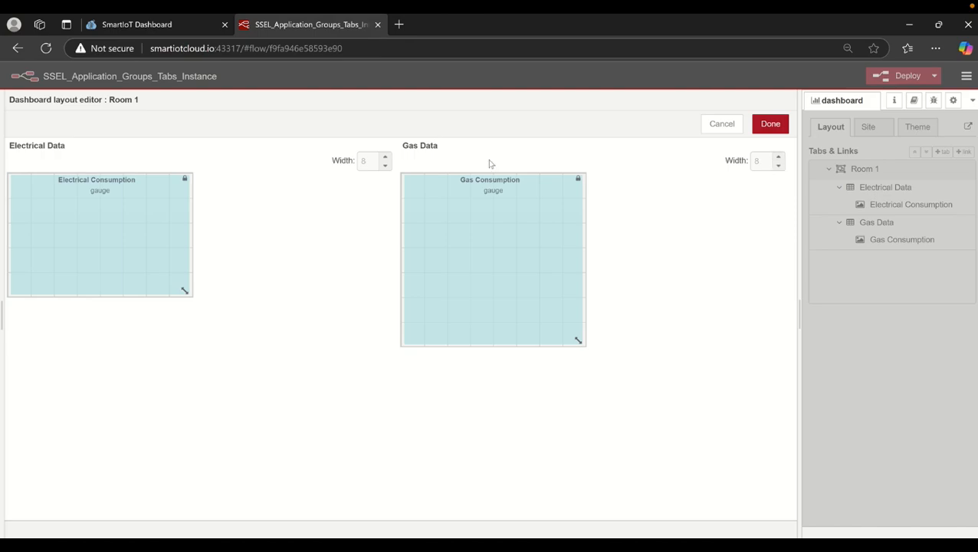
pyautogui.click(387, 158)
pyautogui.click(387, 158)
pyautogui.click(388, 158)
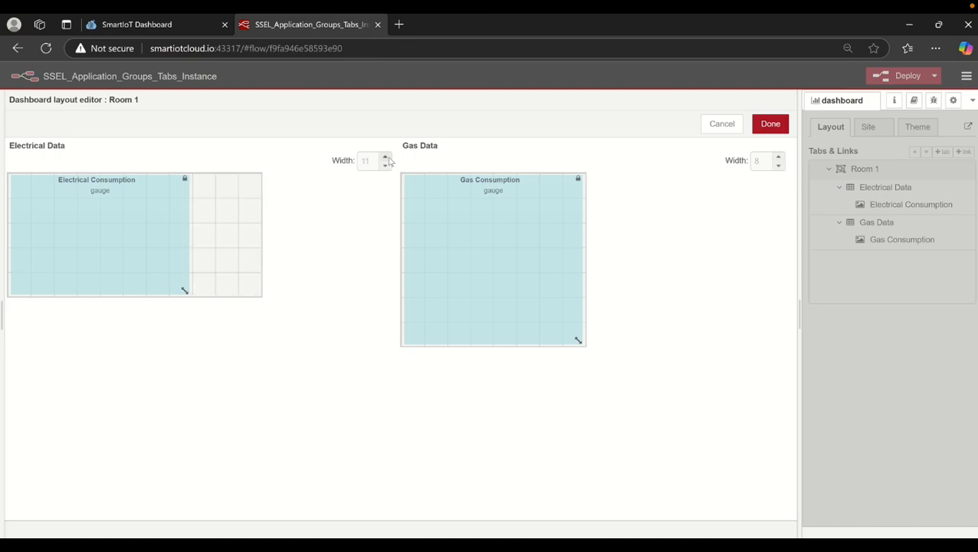
pyautogui.click(387, 157)
pyautogui.click(387, 158)
pyautogui.click(387, 157)
pyautogui.click(388, 157)
pyautogui.click(387, 158)
pyautogui.click(387, 158)
pyautogui.click(387, 158)
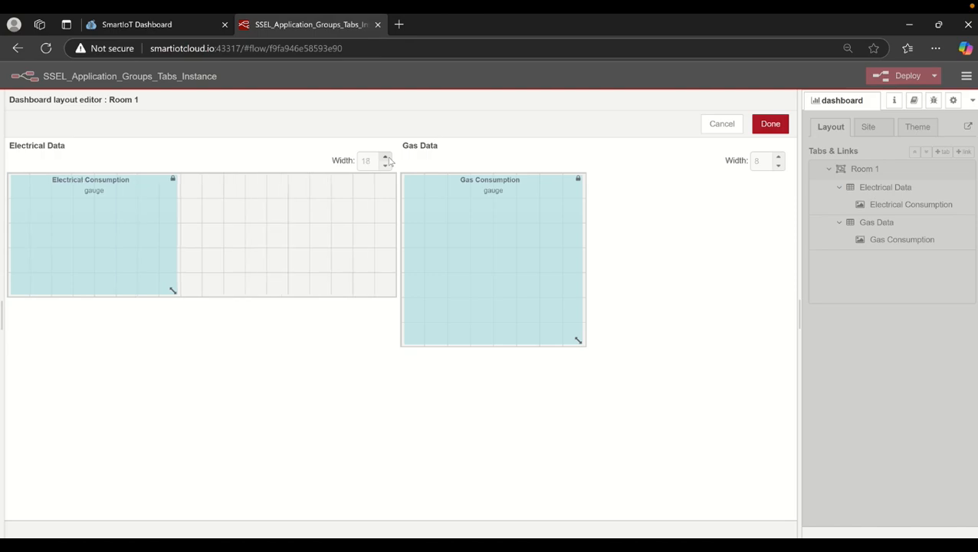
# Set the Electrical Data group's width to 20 and enlarge the Electrical Consumption gauge to span it at the Gas Consumption gauge's height
pyautogui.click(387, 158)
pyautogui.click(387, 158)
pyautogui.moveTo(155, 290); pyautogui.dragTo(227, 443)
pyautogui.moveTo(233, 327); pyautogui.dragTo(388, 340)
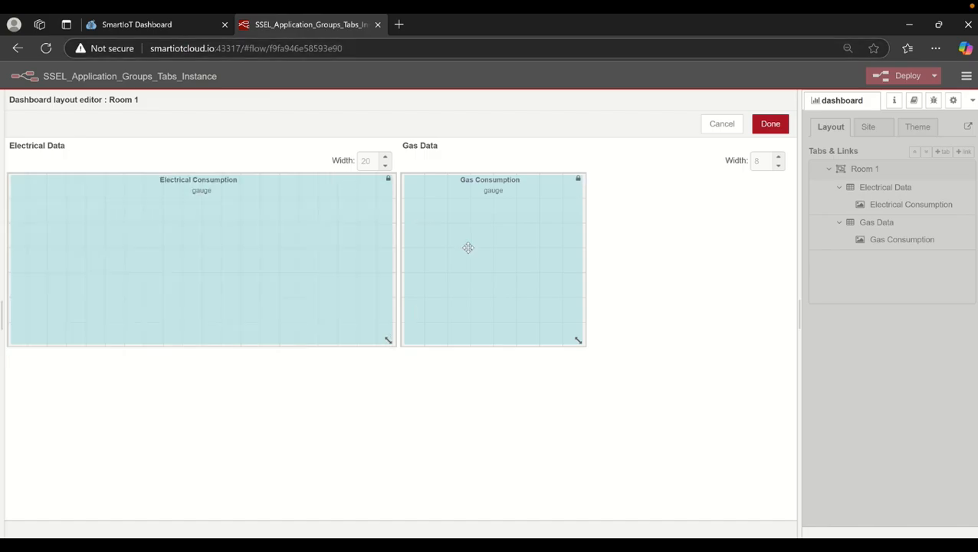
# Set the Gas Data group's width to 20 and widen the Gas Consumption gauge to fill the group
pyautogui.click(778, 157)
pyautogui.click(778, 157)
pyautogui.click(778, 156)
pyautogui.click(778, 156)
pyautogui.click(778, 156)
pyautogui.click(778, 156)
pyautogui.click(778, 156)
pyautogui.click(778, 156)
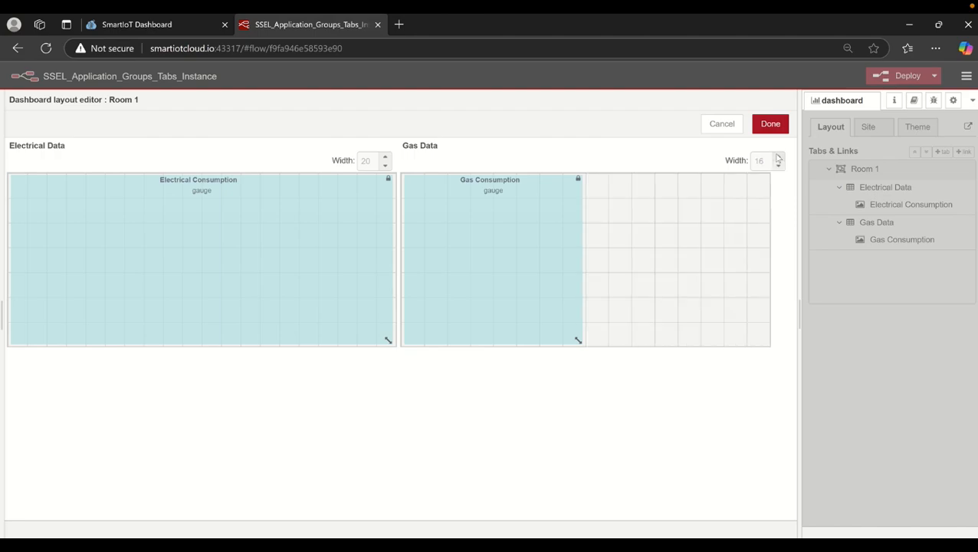
pyautogui.click(778, 156)
pyautogui.click(778, 157)
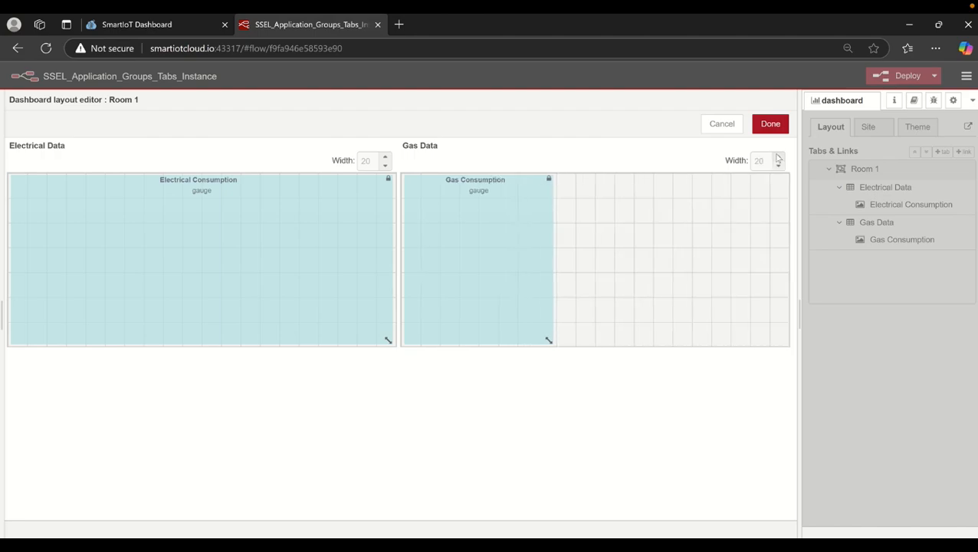
pyautogui.moveTo(547, 340); pyautogui.dragTo(775, 341)
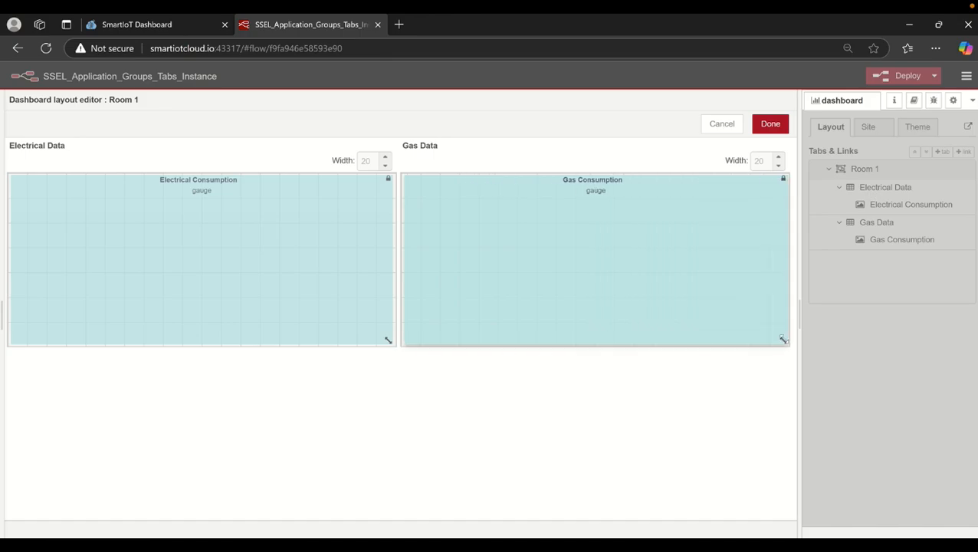
# Save and deploy the Room 1 layout, and view both resized gauges on the Smart Home Dashboard
pyautogui.click(771, 125)
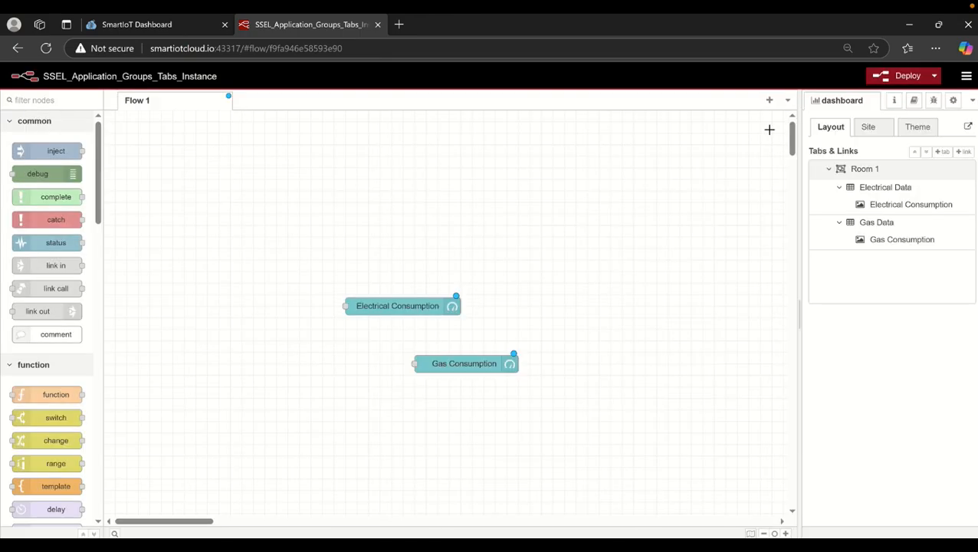
pyautogui.click(905, 78)
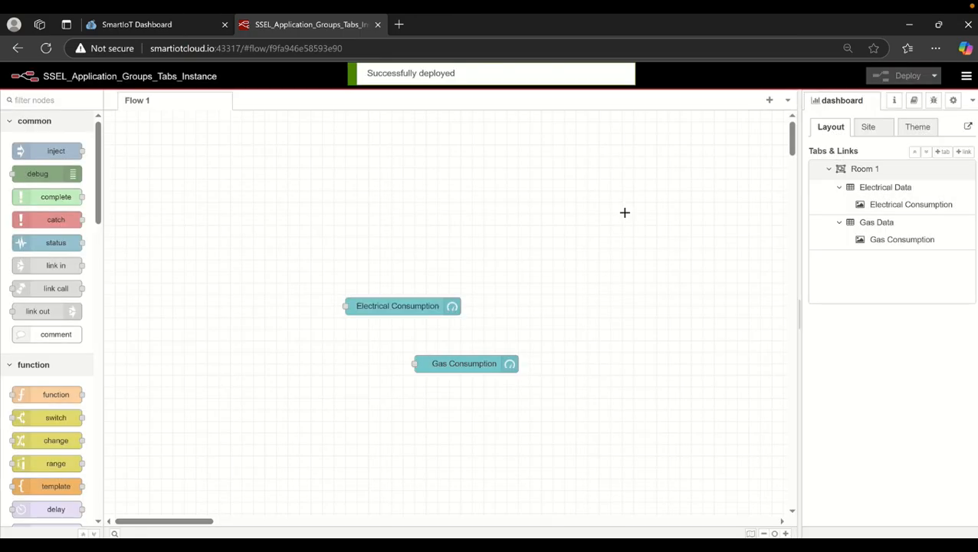
pyautogui.click(160, 25)
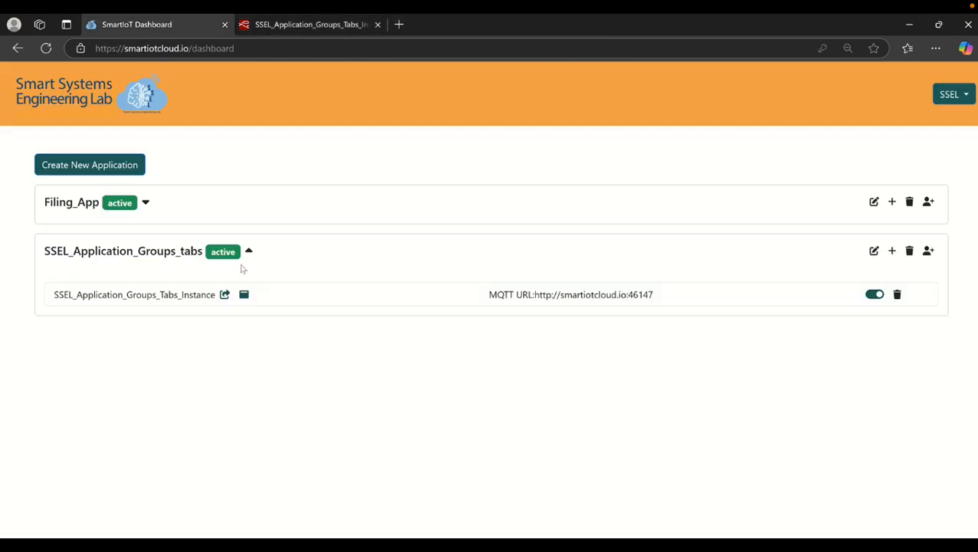
pyautogui.click(244, 294)
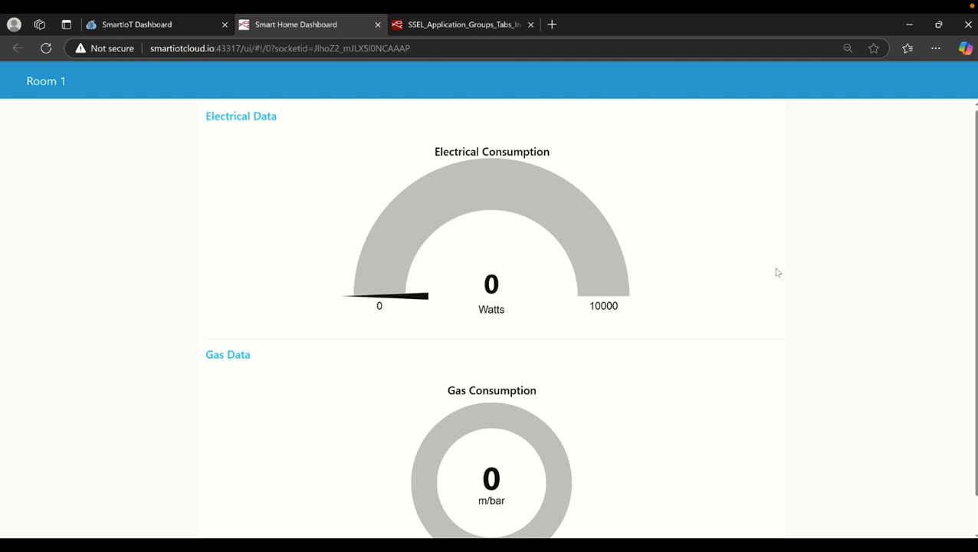
pyautogui.scroll(-1, 780, 337)
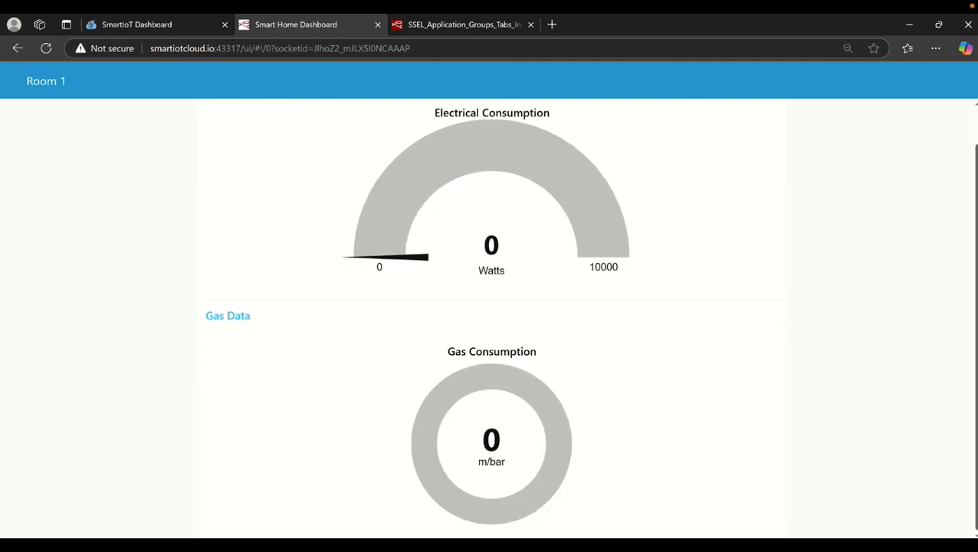
pyautogui.scroll(1, 490, 318)
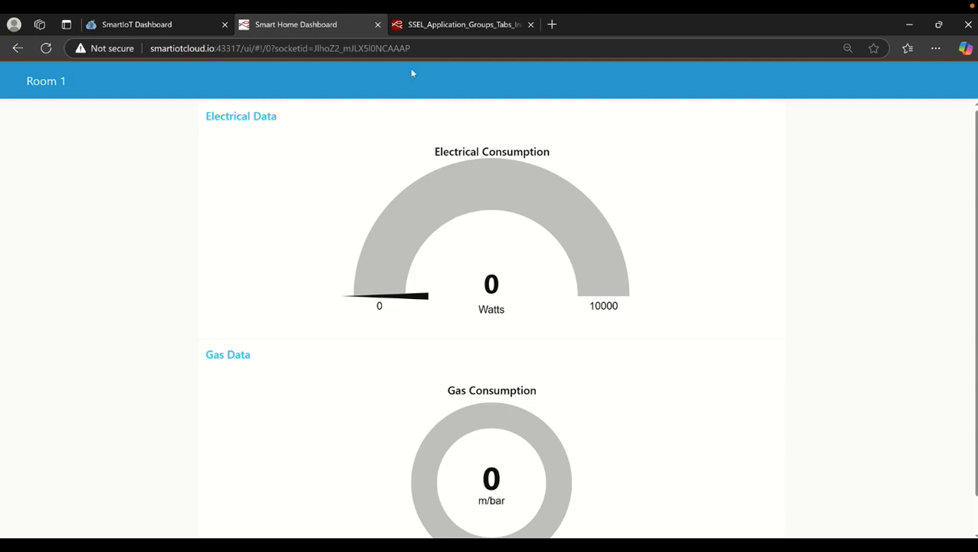
# Return to the flow editor, add another gauge node above the existing ones and assign it to the [Room 1] Electrical Data group
pyautogui.click(441, 34)
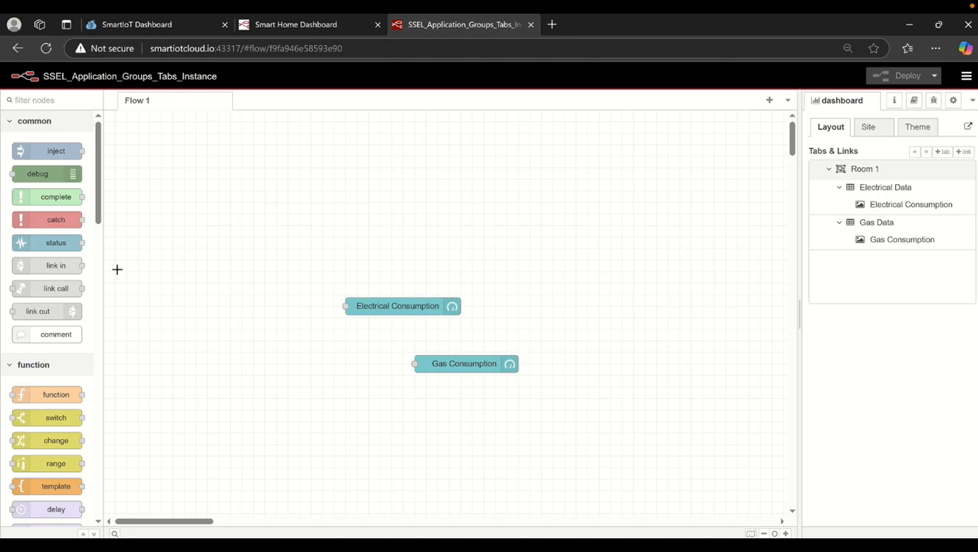
pyautogui.scroll(-3, 101, 257)
pyautogui.scroll(-10, 92, 506)
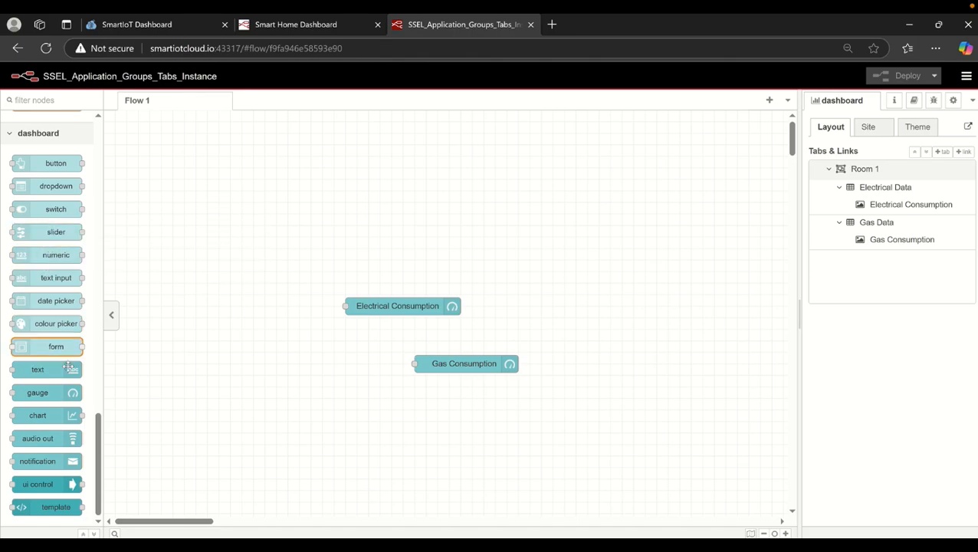
pyautogui.moveTo(64, 395); pyautogui.dragTo(575, 226)
pyautogui.doubleClick(578, 226)
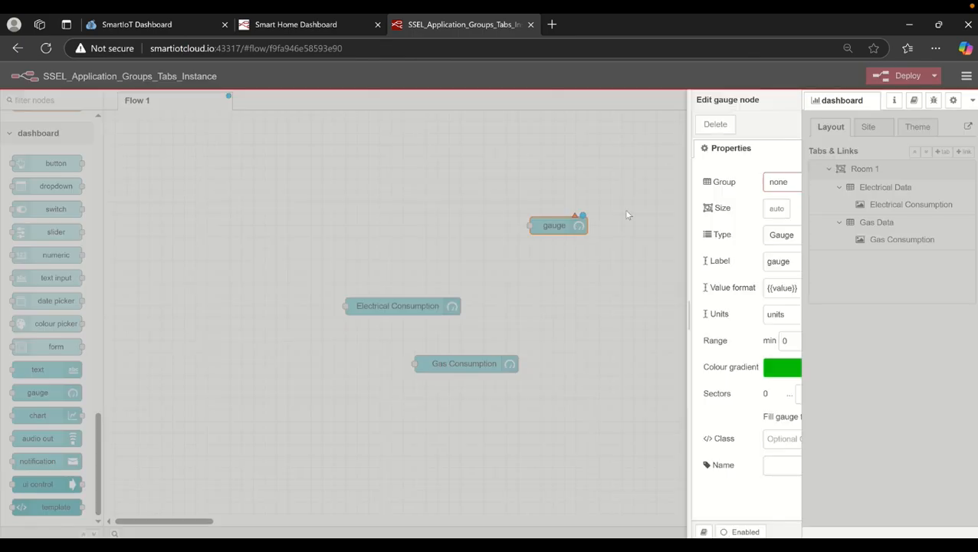
pyautogui.click(688, 183)
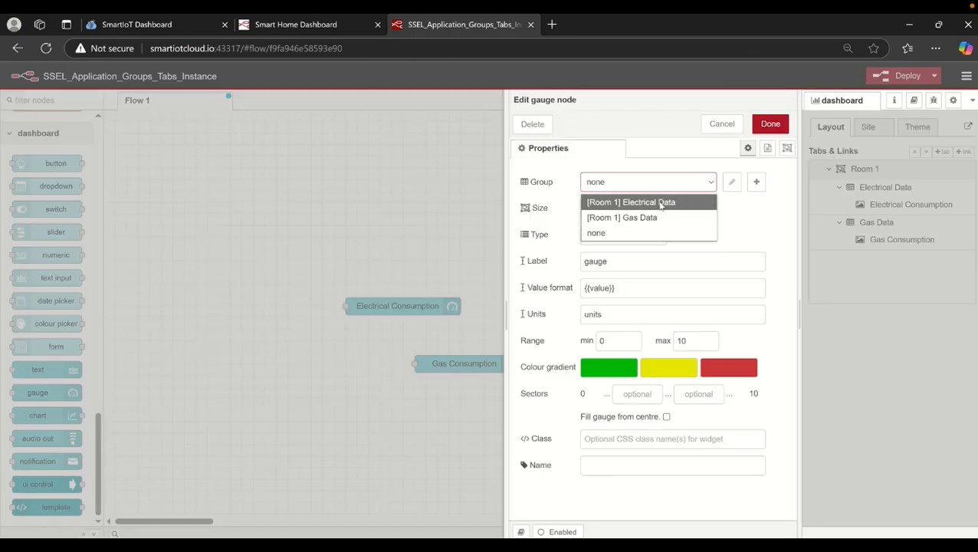
pyautogui.click(661, 204)
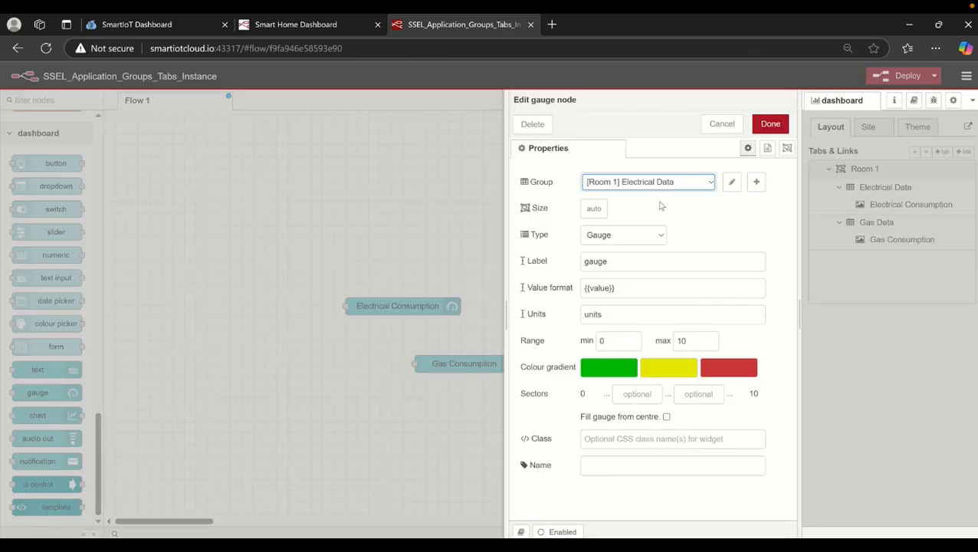
# Label the new gauge "Production" and set its units to "Watt", keeping the Gauge type
pyautogui.click(619, 261)
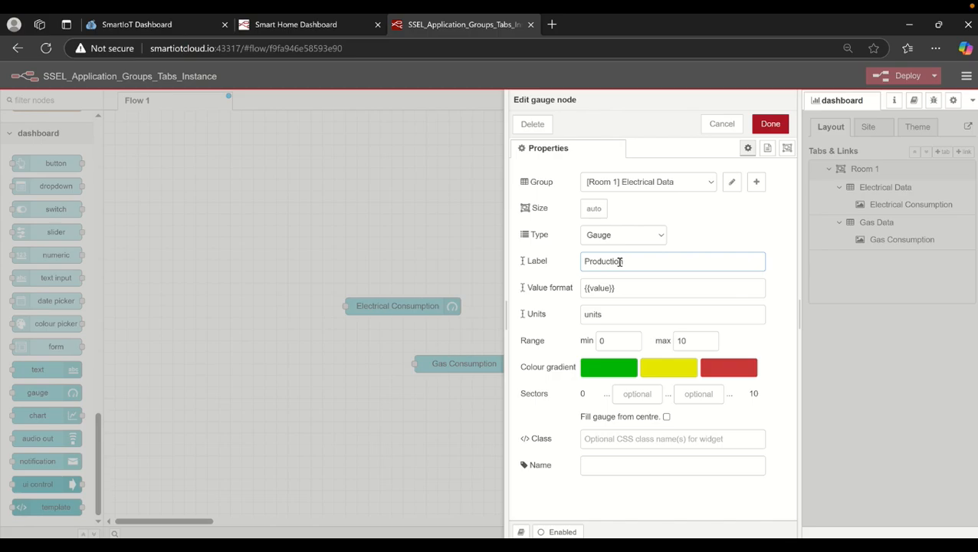
pyautogui.click(608, 313)
pyautogui.press('BackSpace')
pyautogui.press('BackSpace')
pyautogui.press('BackSpace')
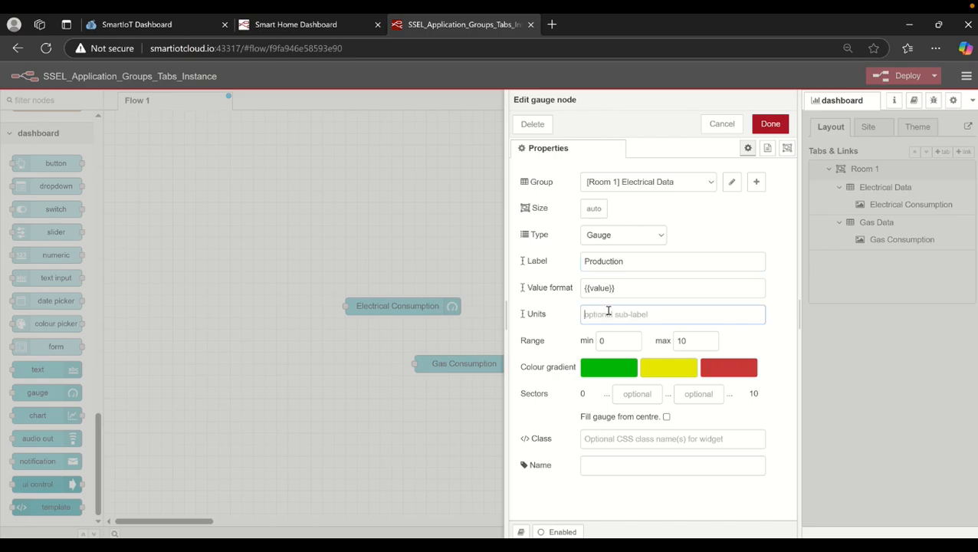
pyautogui.write('Watt')
pyautogui.moveTo(463, 15)
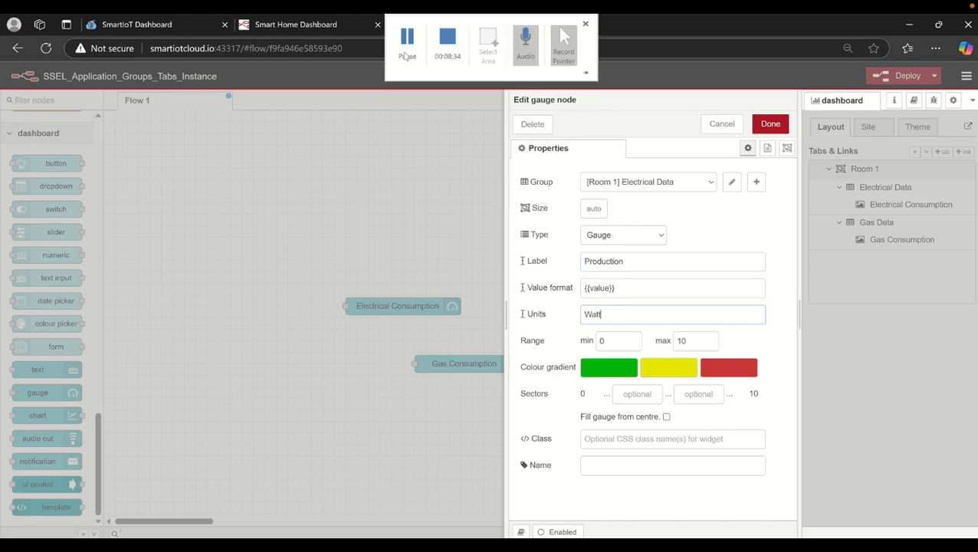
pyautogui.click(407, 49)
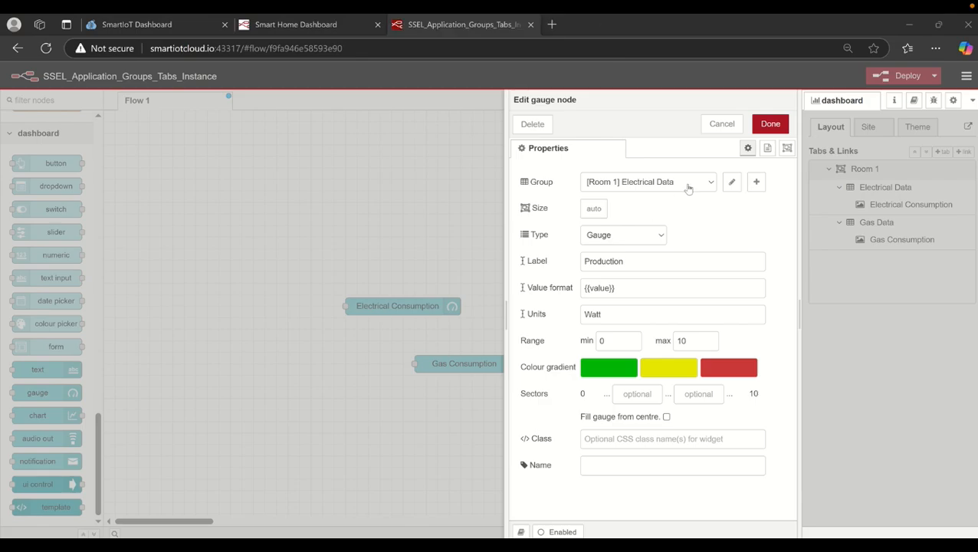
pyautogui.click(635, 237)
pyautogui.click(635, 239)
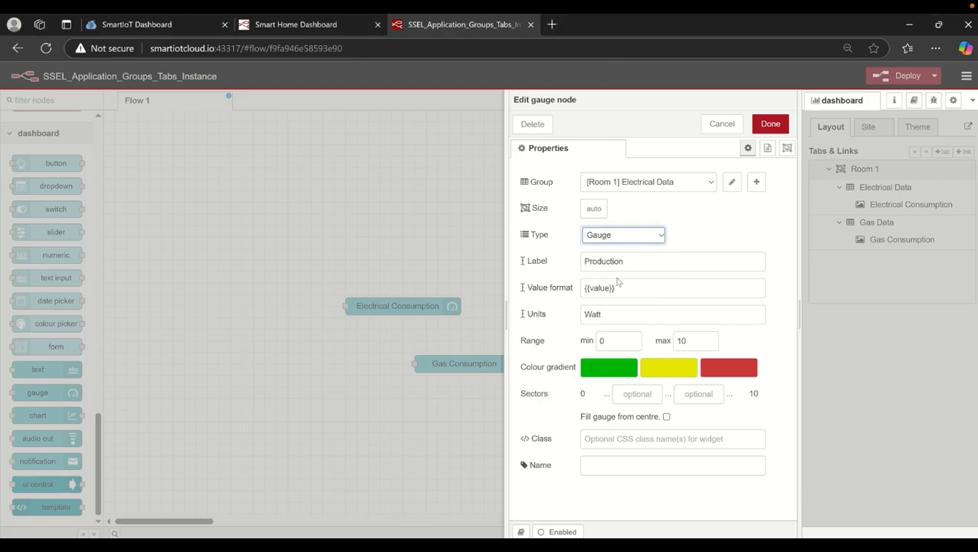
# Save the Production gauge, deploy the flow and view the Electrical Data group on the Smart Home Dashboard
pyautogui.click(686, 341)
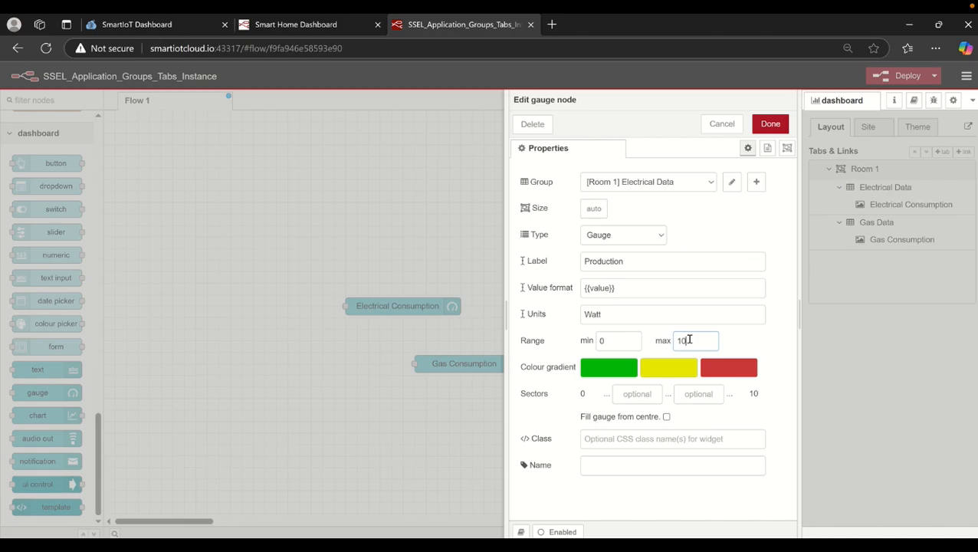
pyautogui.click(770, 124)
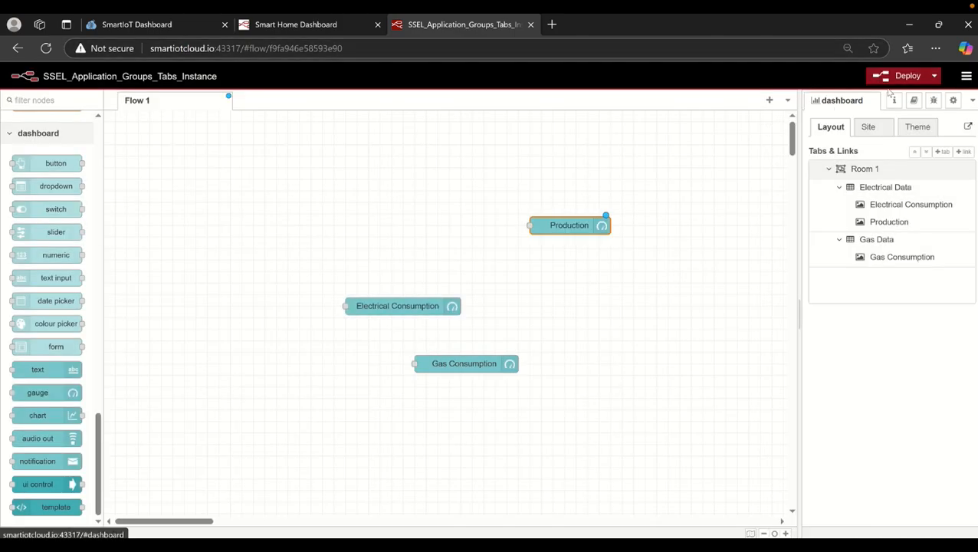
pyautogui.click(899, 82)
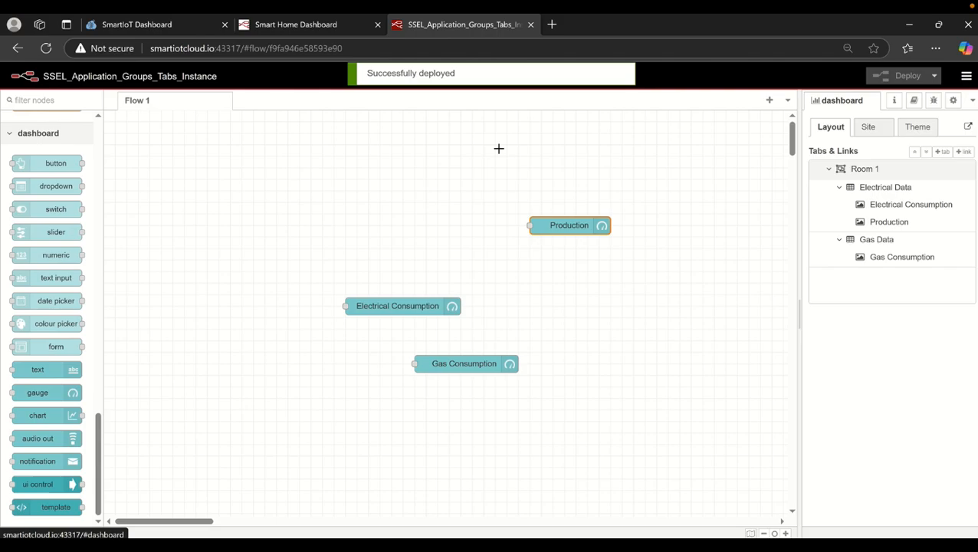
pyautogui.click(313, 28)
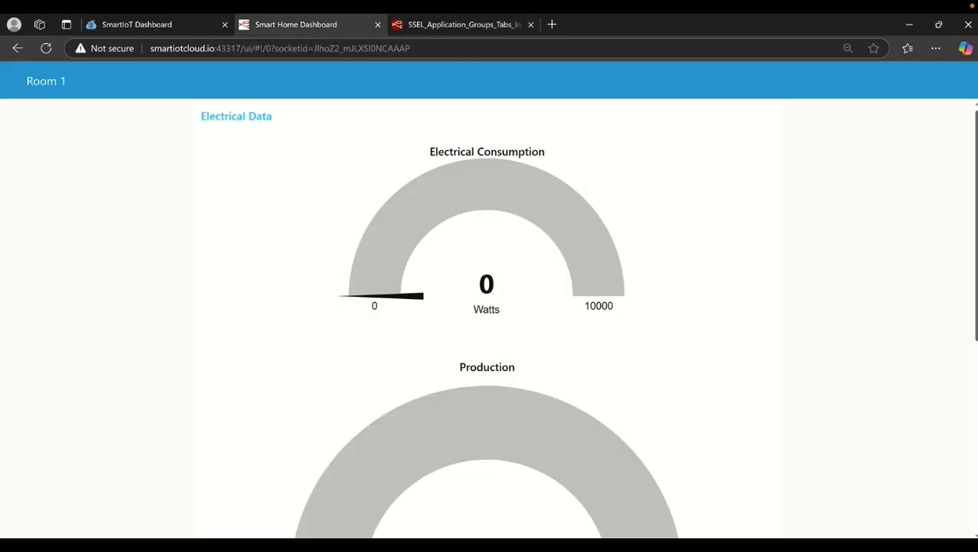
pyautogui.moveTo(976, 287)
pyautogui.mouseDown()
pyautogui.moveTo(976, 341)
pyautogui.moveTo(976, 281)
pyautogui.mouseUp()
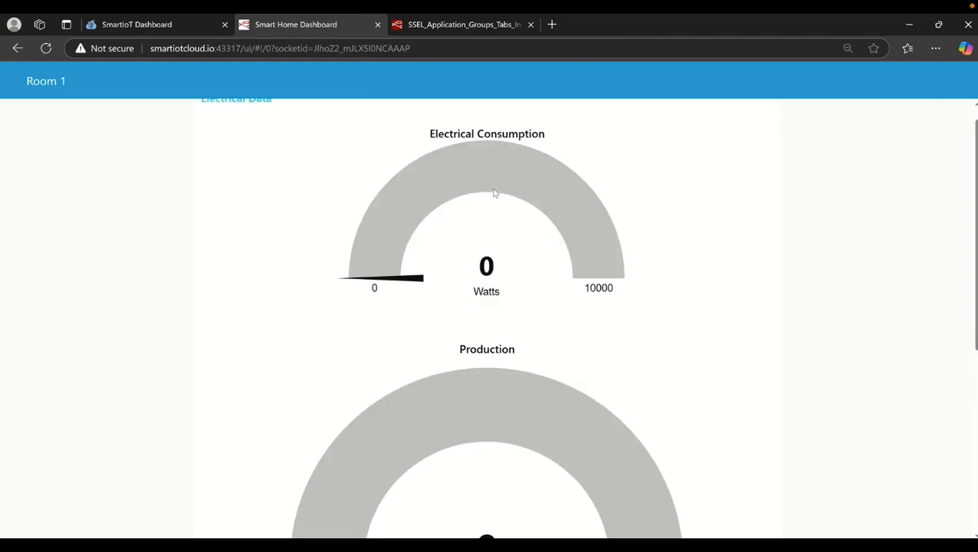
# In the Room 1 layout editor, give Production a fixed size and shrink it and Electrical Consumption to half the Electrical Data group's width
pyautogui.click(459, 27)
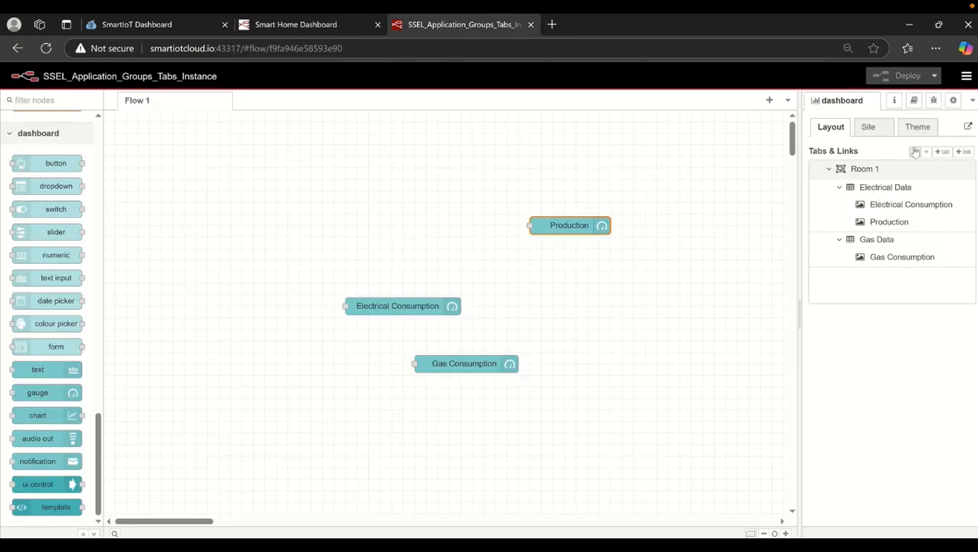
pyautogui.click(972, 100)
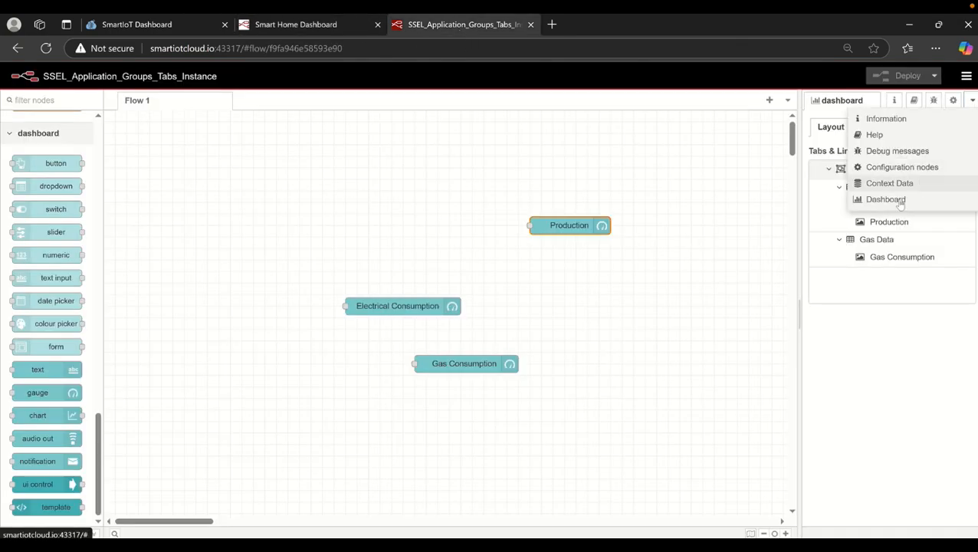
pyautogui.click(900, 202)
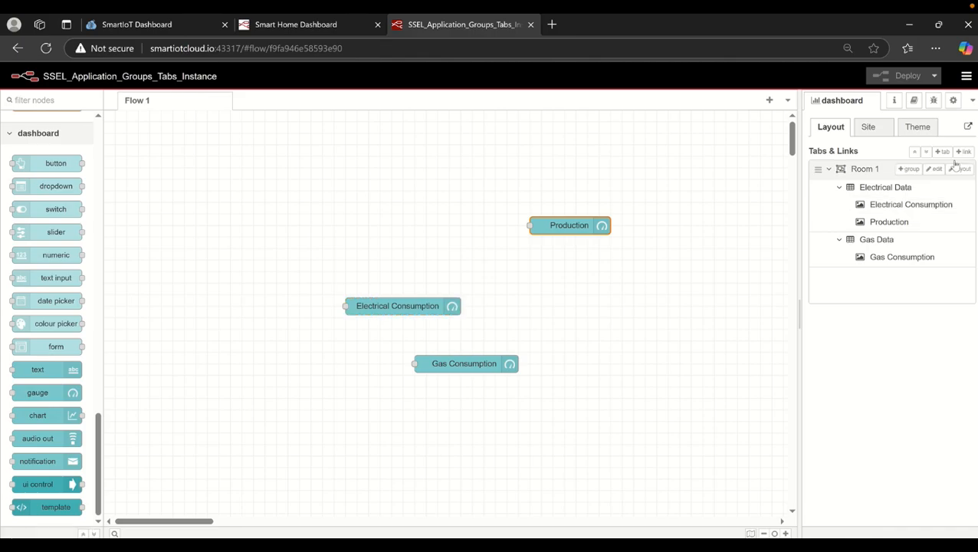
pyautogui.click(960, 169)
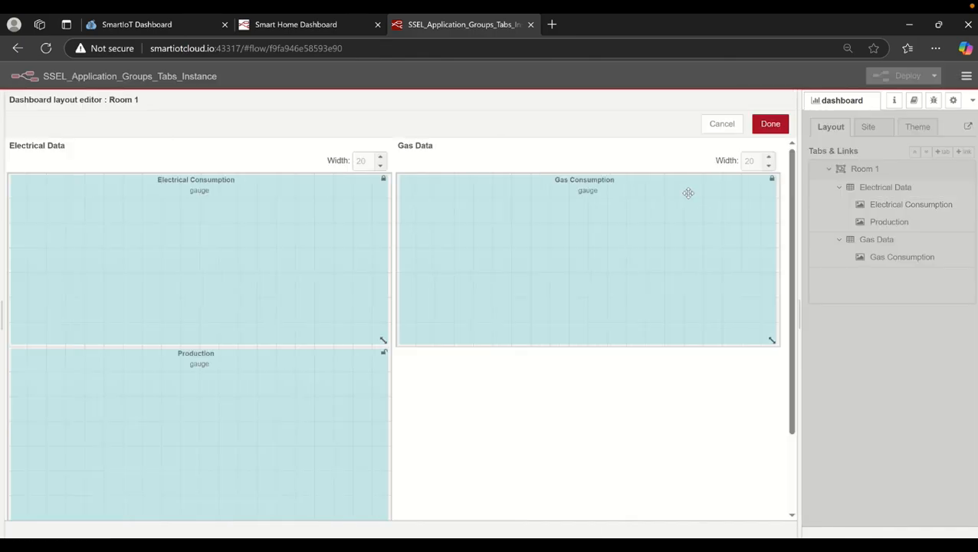
pyautogui.moveTo(792, 285); pyautogui.dragTo(785, 412)
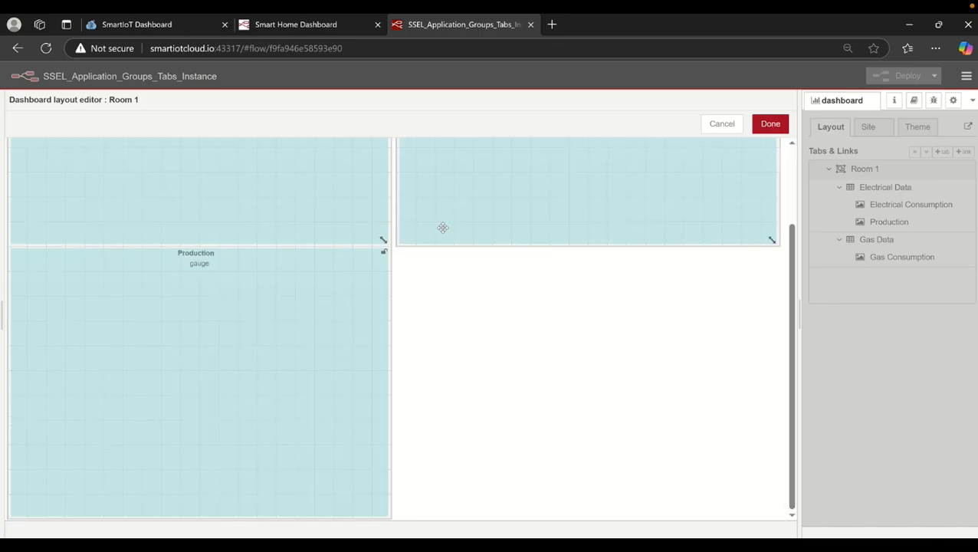
pyautogui.click(384, 255)
pyautogui.click(384, 255)
pyautogui.moveTo(384, 511); pyautogui.dragTo(217, 394)
pyautogui.moveTo(389, 341); pyautogui.dragTo(201, 335)
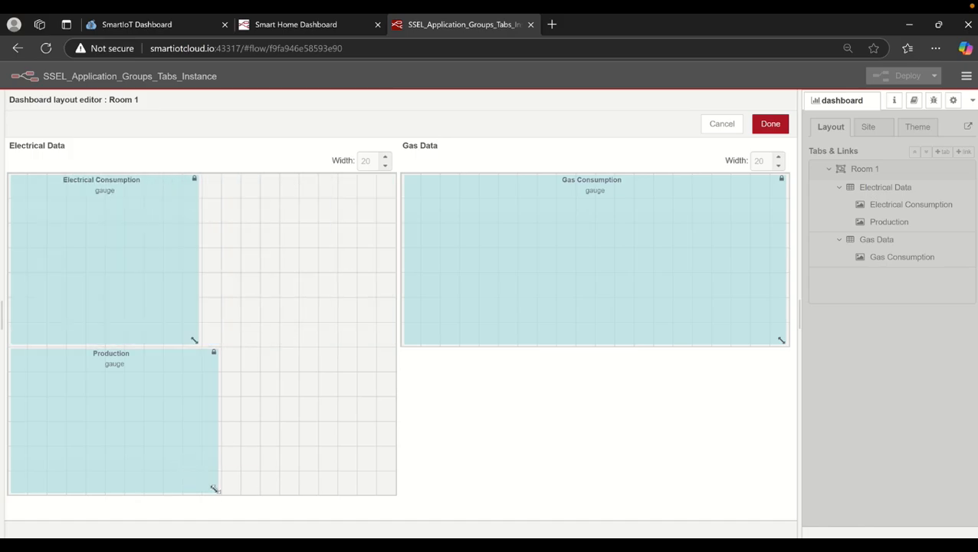
pyautogui.moveTo(215, 489); pyautogui.dragTo(197, 488)
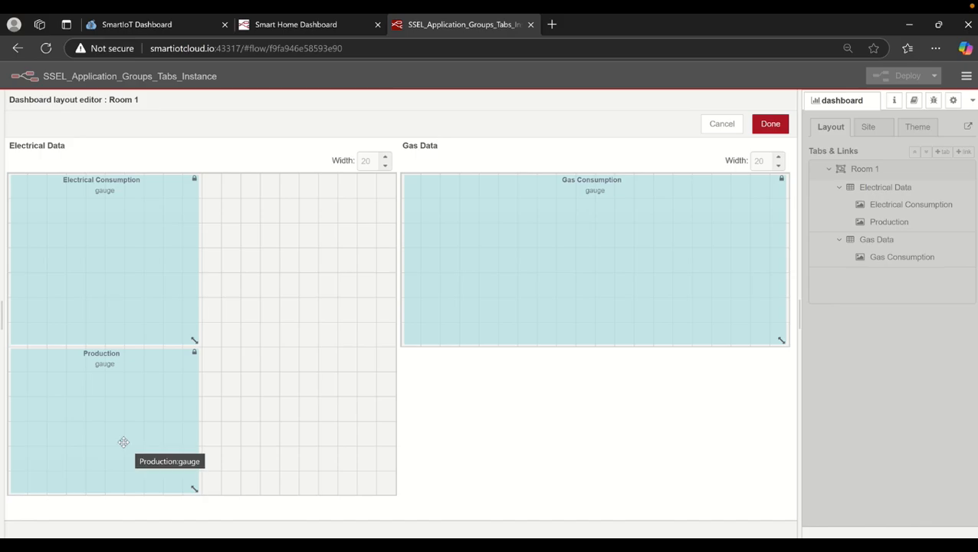
# Place the Production gauge beside Electrical Consumption at the same height, and save and deploy the layout
pyautogui.moveTo(123, 442); pyautogui.dragTo(325, 273)
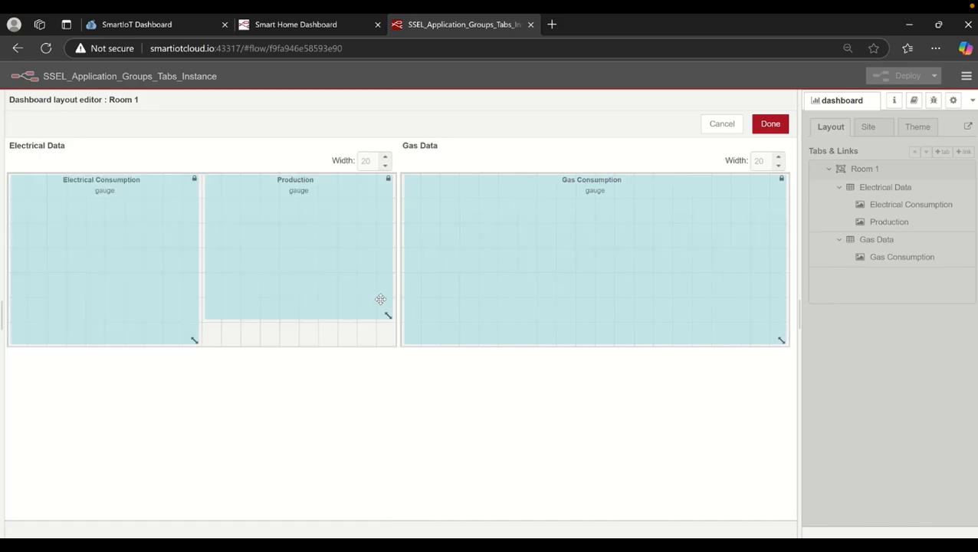
pyautogui.moveTo(386, 317); pyautogui.dragTo(387, 340)
pyautogui.click(770, 123)
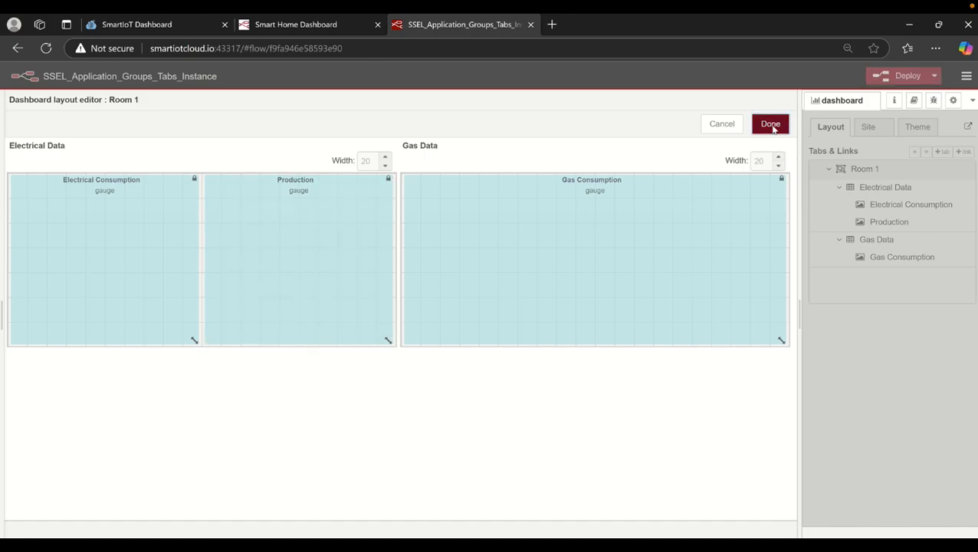
pyautogui.click(893, 80)
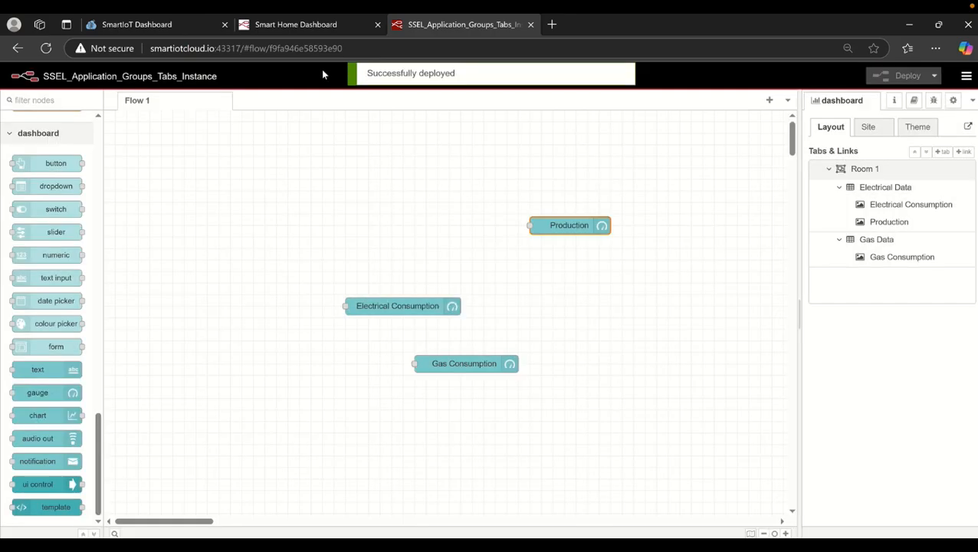
# Check the Room 1 tab with its Electrical Data and Gas Data groups on the Smart Home Dashboard, and return to the flow editor
pyautogui.click(297, 25)
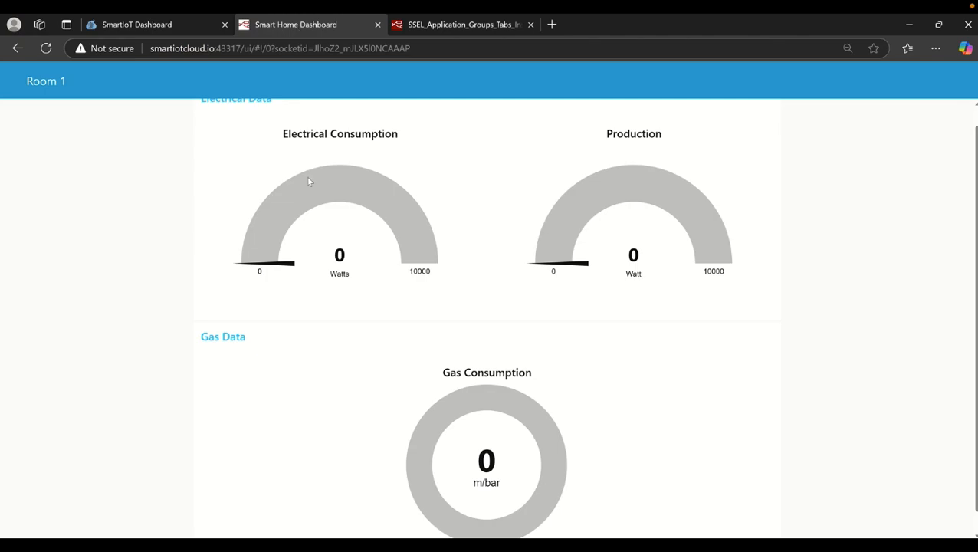
pyautogui.scroll(1, 968, 222)
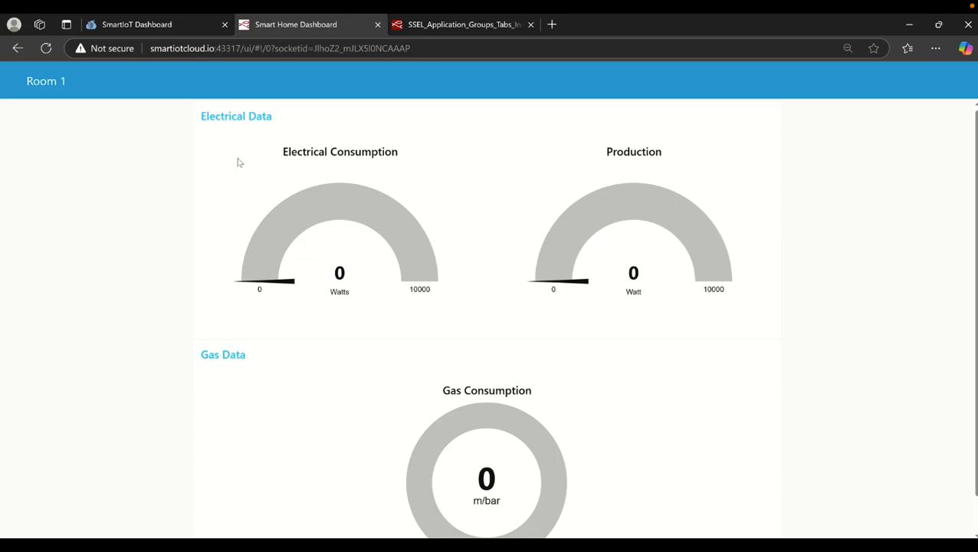
pyautogui.moveTo(23, 80); pyautogui.dragTo(77, 89)
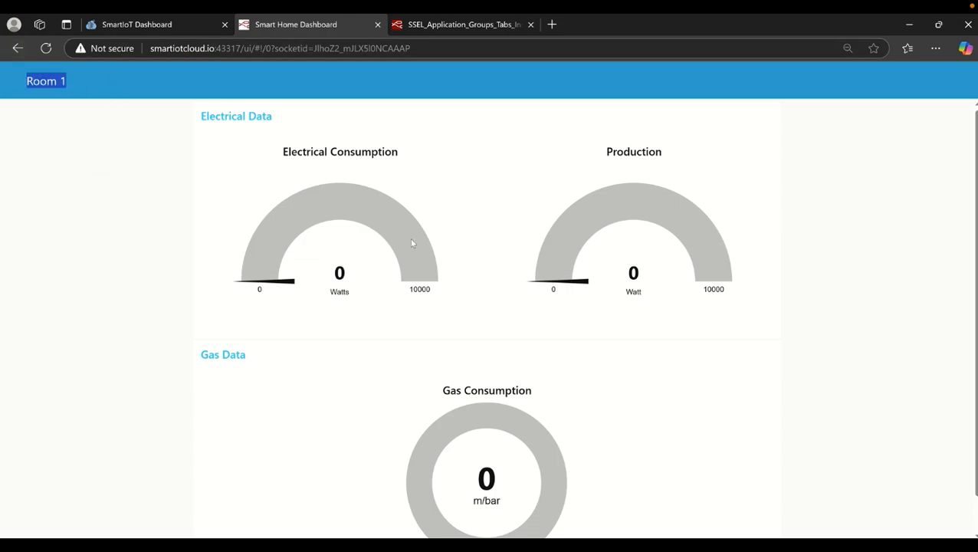
pyautogui.click(157, 197)
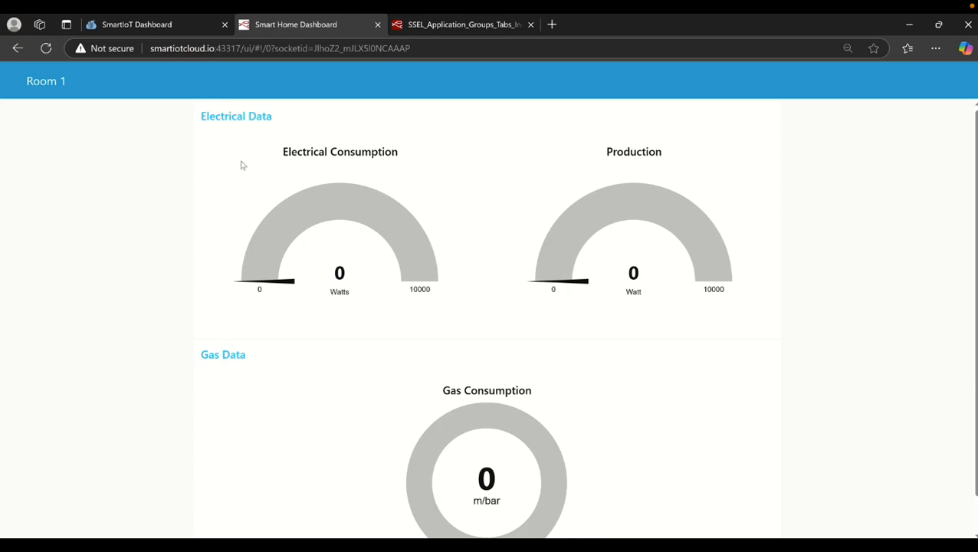
pyautogui.click(479, 33)
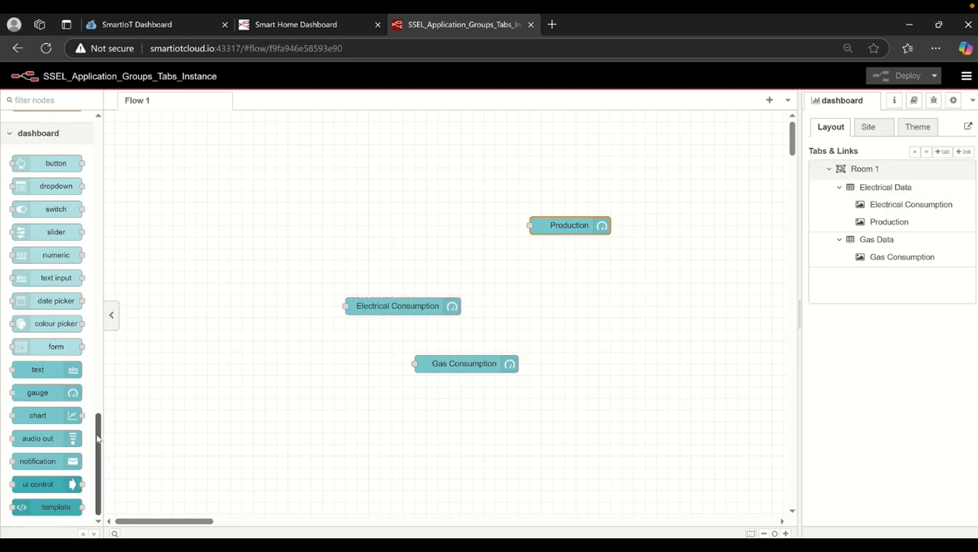
pyautogui.moveTo(97, 433)
pyautogui.mouseDown()
pyautogui.moveTo(97, 411)
pyautogui.moveTo(96, 439)
pyautogui.mouseUp()
pyautogui.moveTo(96, 437); pyautogui.dragTo(96, 434)
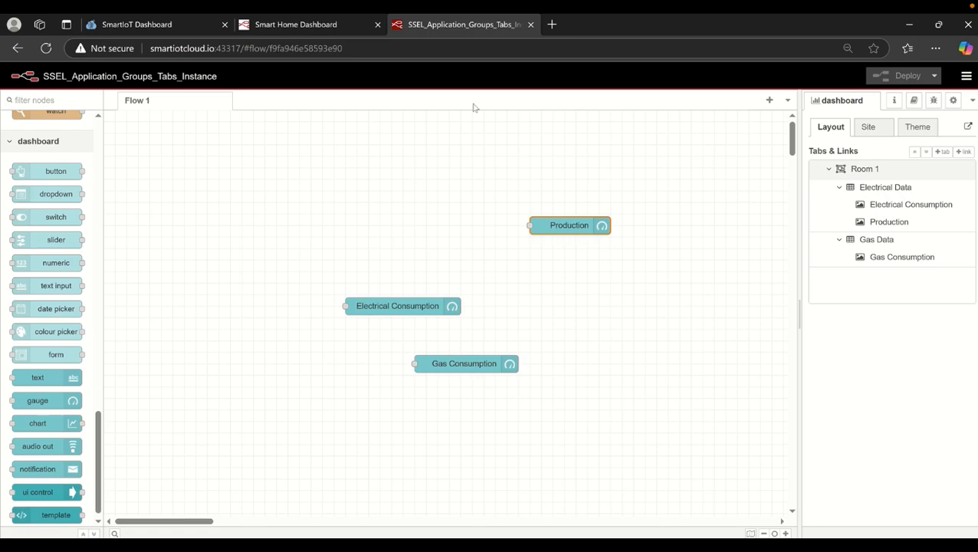
pyautogui.moveTo(443, 18)
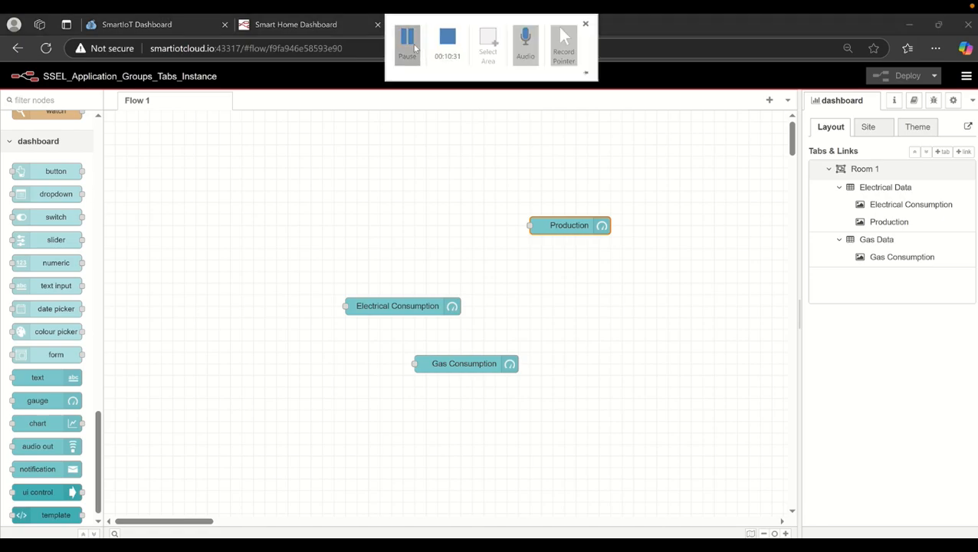
pyautogui.click(414, 48)
pyautogui.click(415, 48)
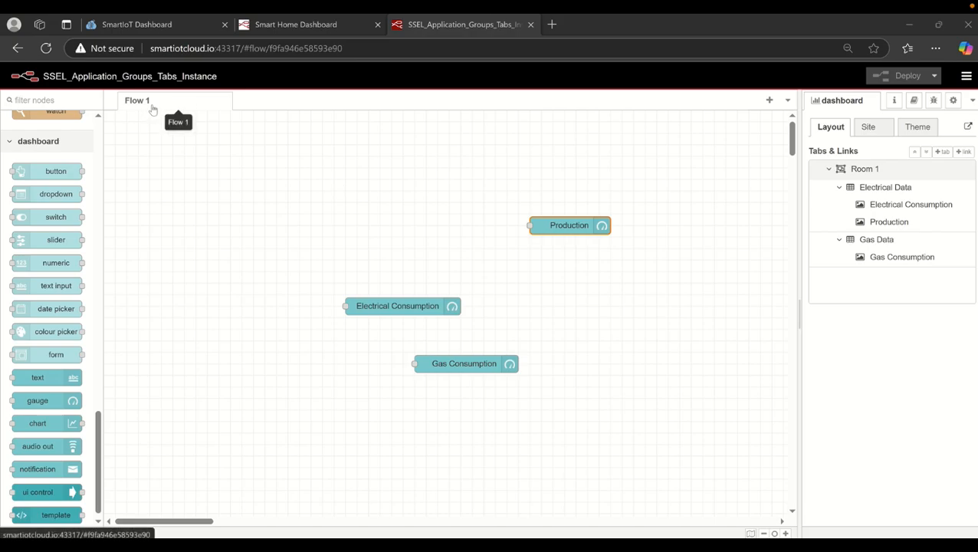
# Add a second flow and place two dashboard switch nodes side by side on its canvas
pyautogui.click(770, 101)
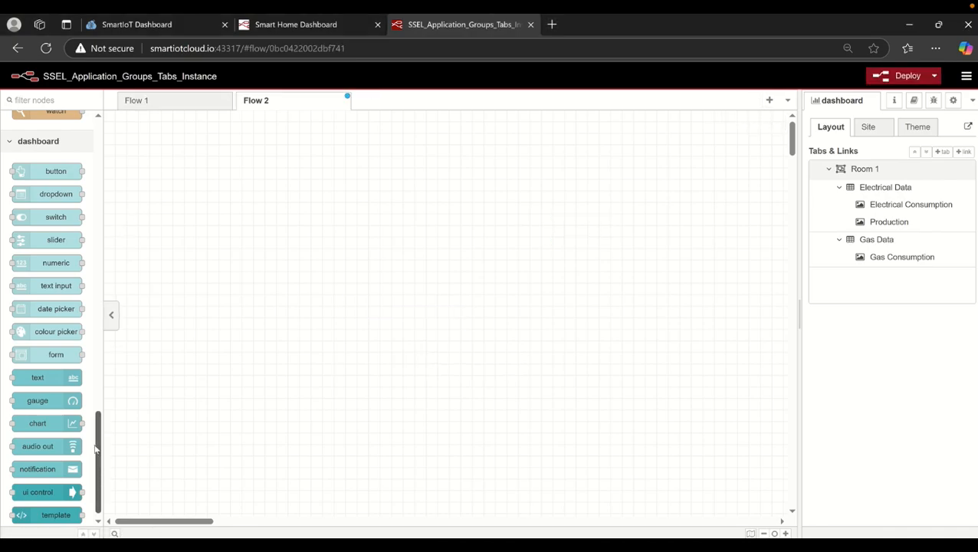
pyautogui.rightClick(290, 112)
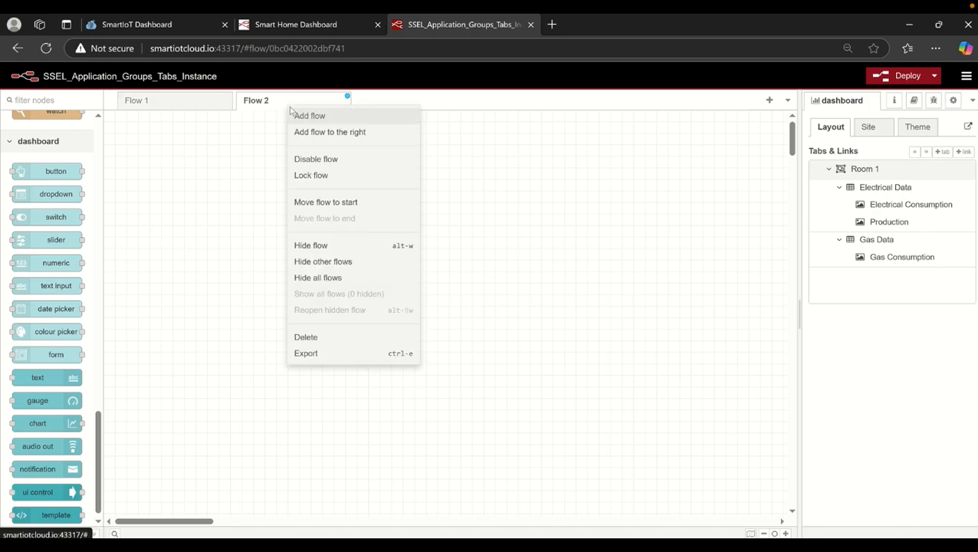
pyautogui.click(167, 291)
pyautogui.scroll(-1, 99, 471)
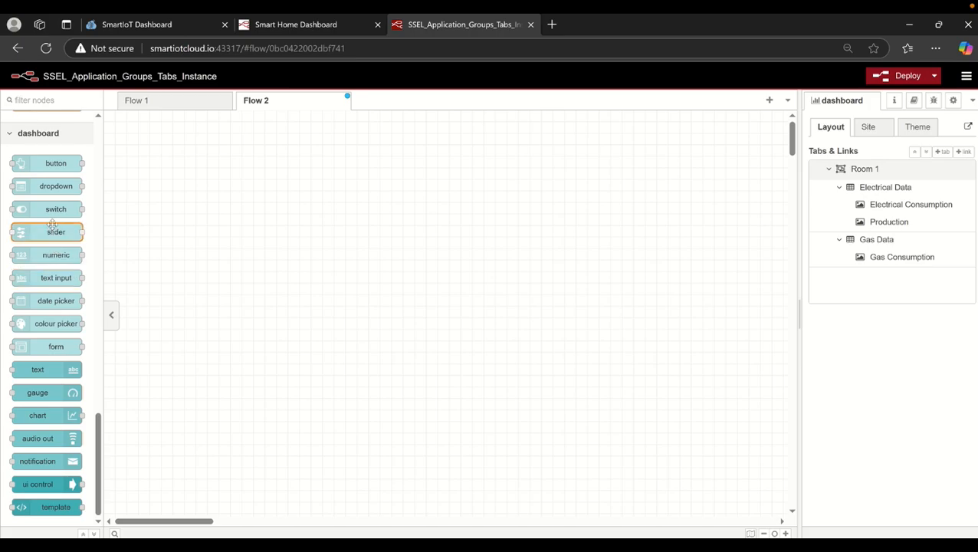
pyautogui.moveTo(50, 214); pyautogui.dragTo(402, 295)
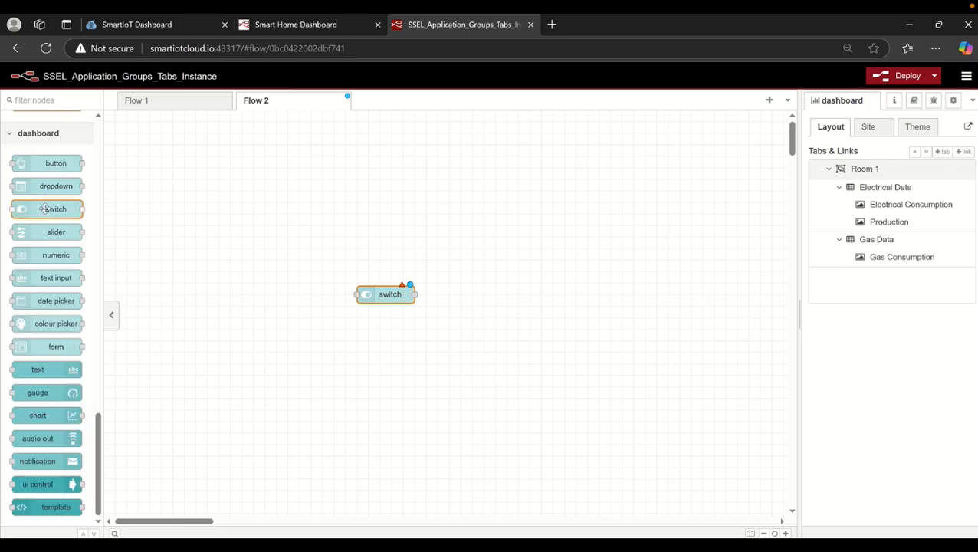
pyautogui.moveTo(52, 210); pyautogui.dragTo(485, 293)
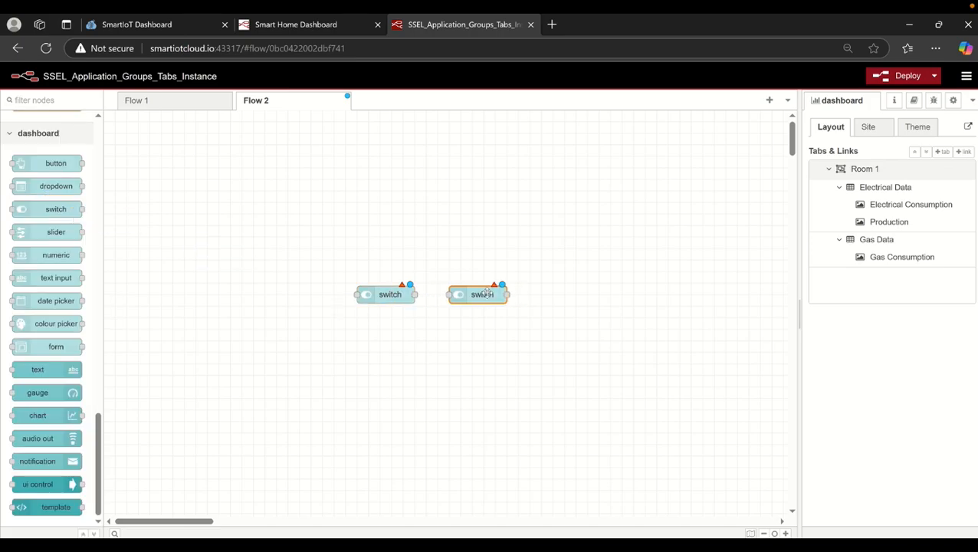
# From the first switch node's settings, start a new dashboard group and name it "Kitchen Controls"
pyautogui.doubleClick(390, 299)
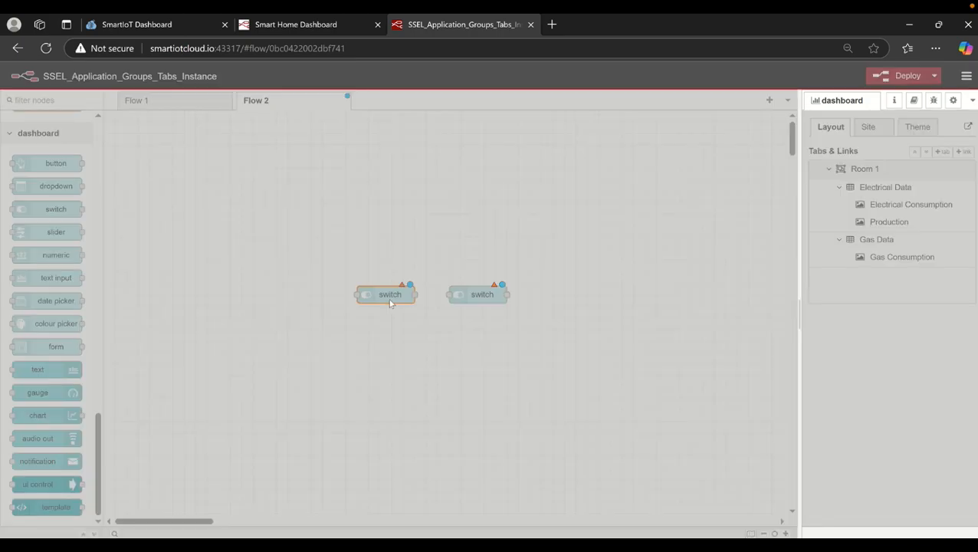
pyautogui.click(692, 193)
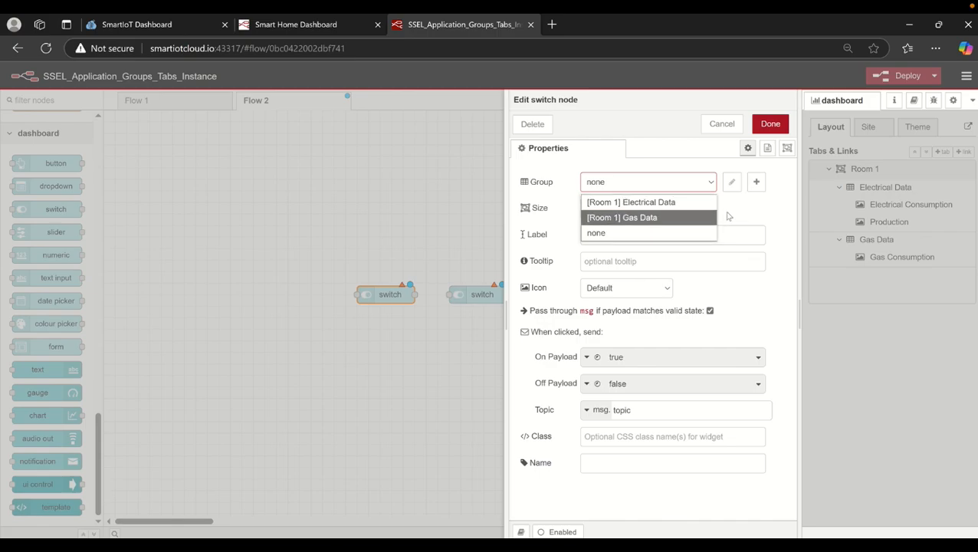
pyautogui.click(643, 234)
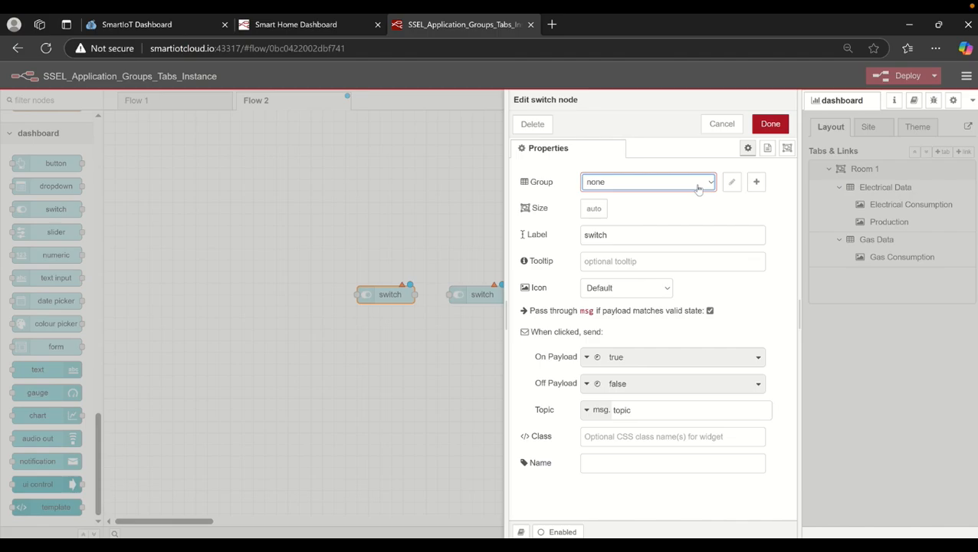
pyautogui.click(752, 182)
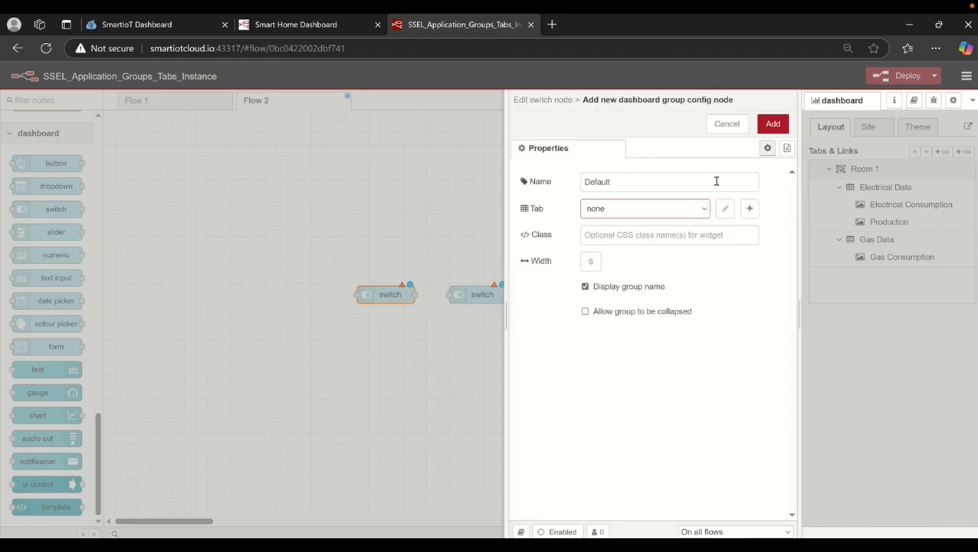
pyautogui.click(644, 182)
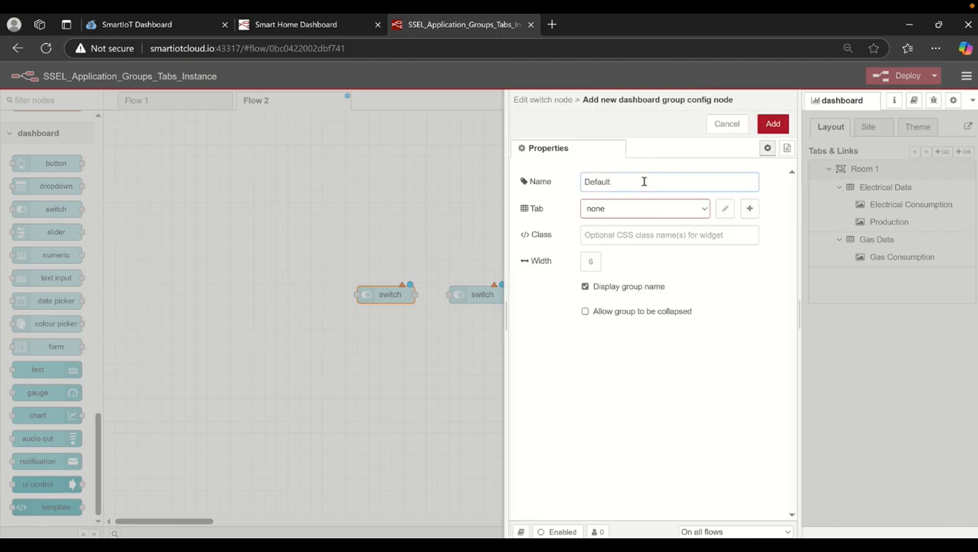
pyautogui.press('BackSpace')
pyautogui.press('BackSpace')
pyautogui.press('BackSpace')
pyautogui.press('BackSpace')
pyautogui.press('BackSpace')
pyautogui.press('BackSpace')
pyautogui.press('BackSpace')
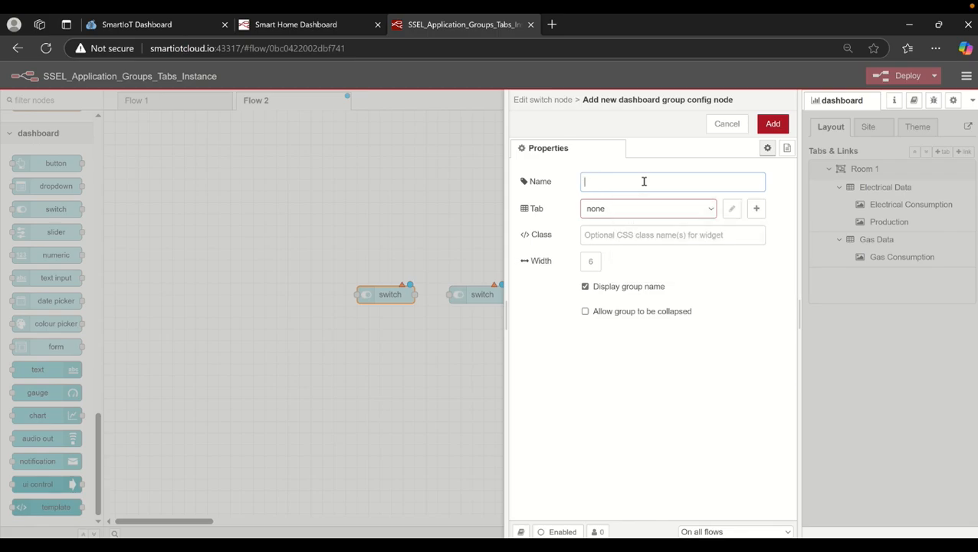
pyautogui.write('Kitchen Controls')
# Create a new dashboard tab named "Kitchen" for the Kitchen Controls group and add the group to the switch
pyautogui.click(636, 210)
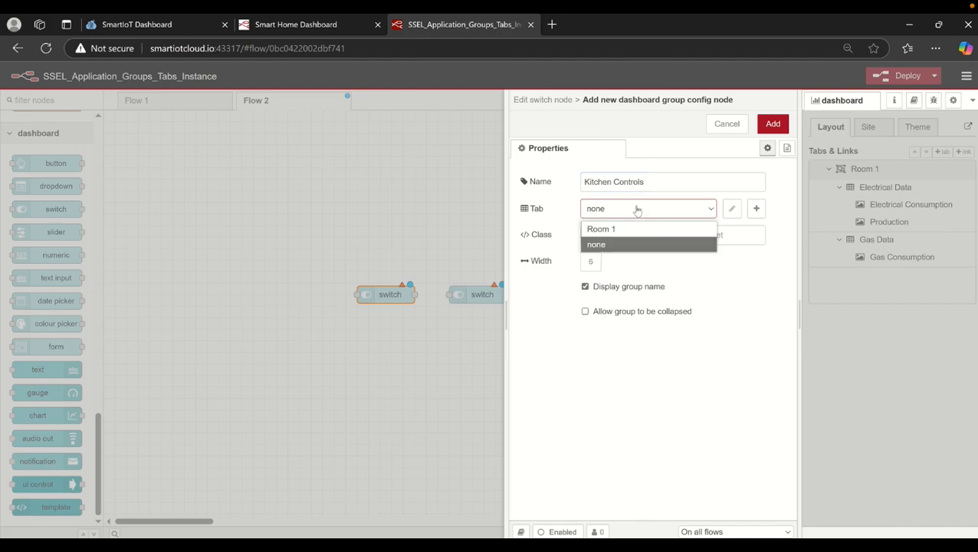
pyautogui.click(755, 210)
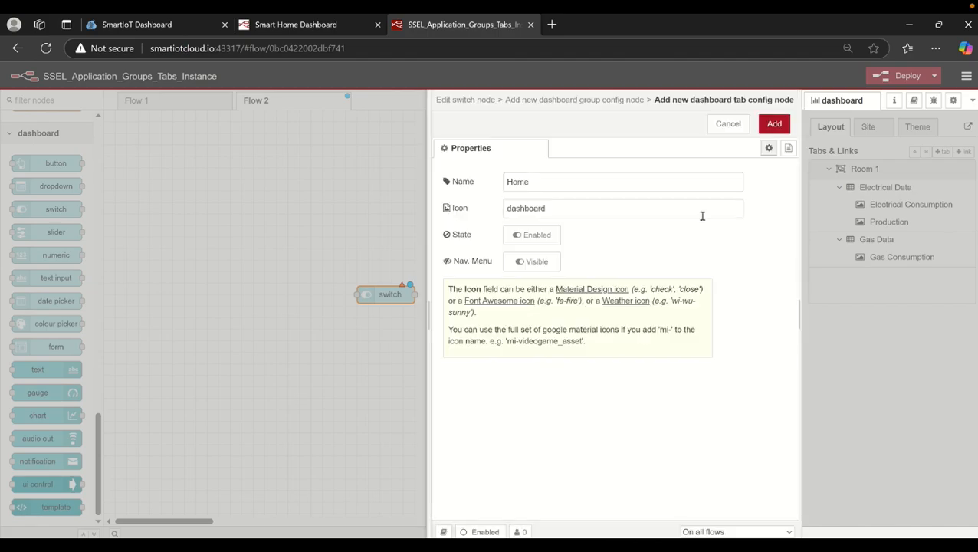
pyautogui.click(641, 181)
pyautogui.press('BackSpace')
pyautogui.press('BackSpace')
pyautogui.press('BackSpace')
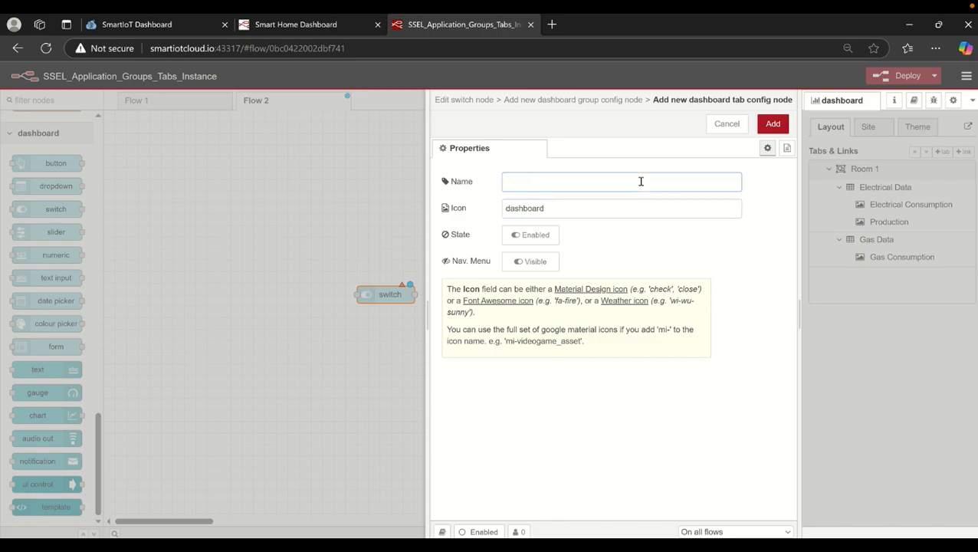
pyautogui.write('Kitchen')
pyautogui.click(772, 123)
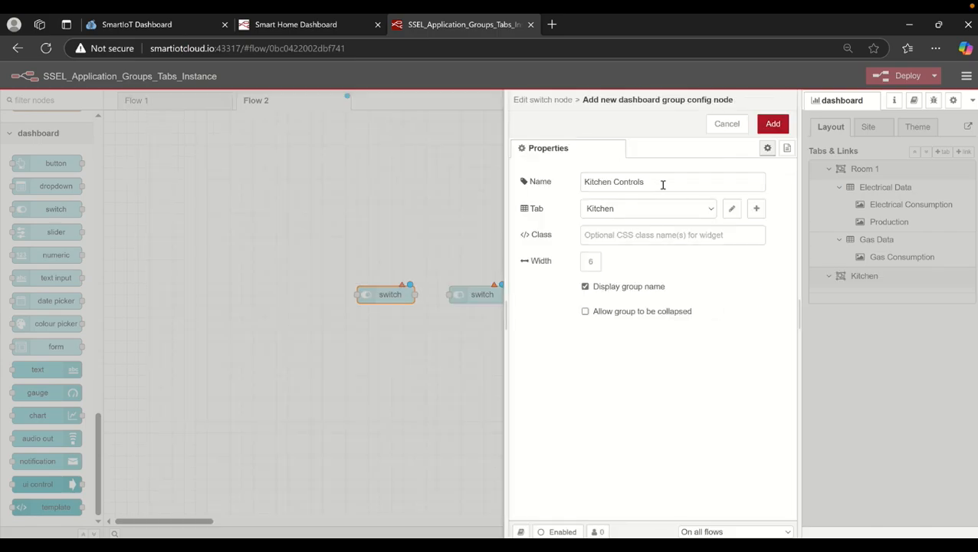
pyautogui.click(773, 123)
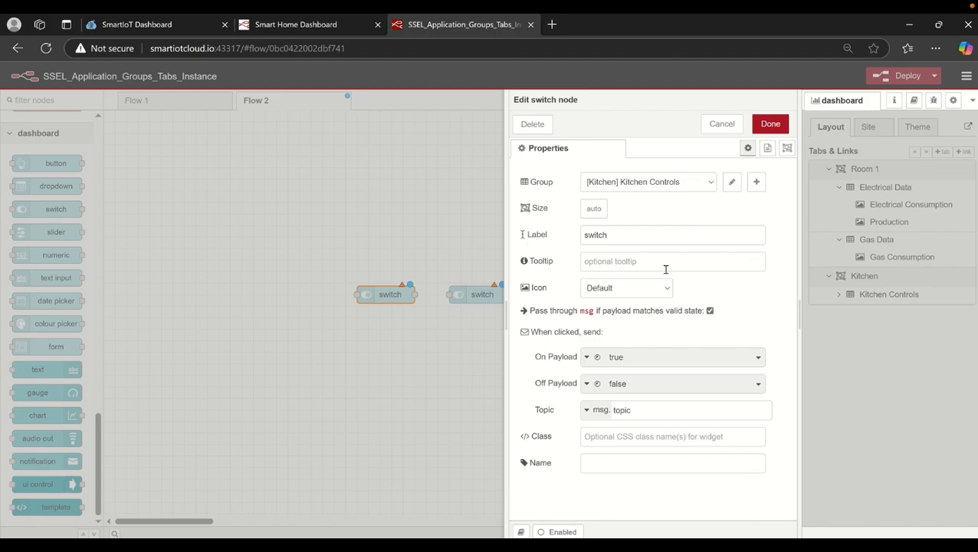
# Label the first switch "Light", keep its On Payload as true, and save the node
pyautogui.click(622, 244)
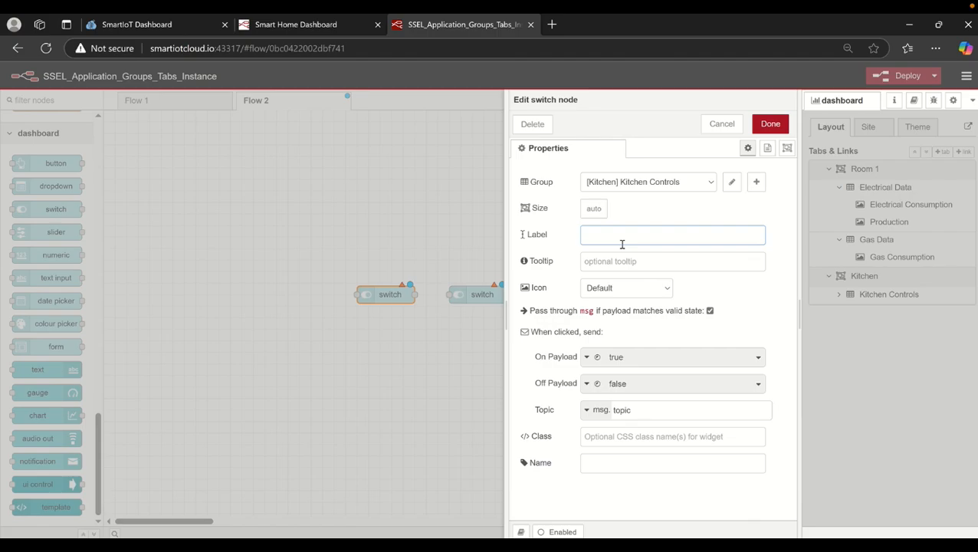
pyautogui.write('Light')
pyautogui.click(659, 369)
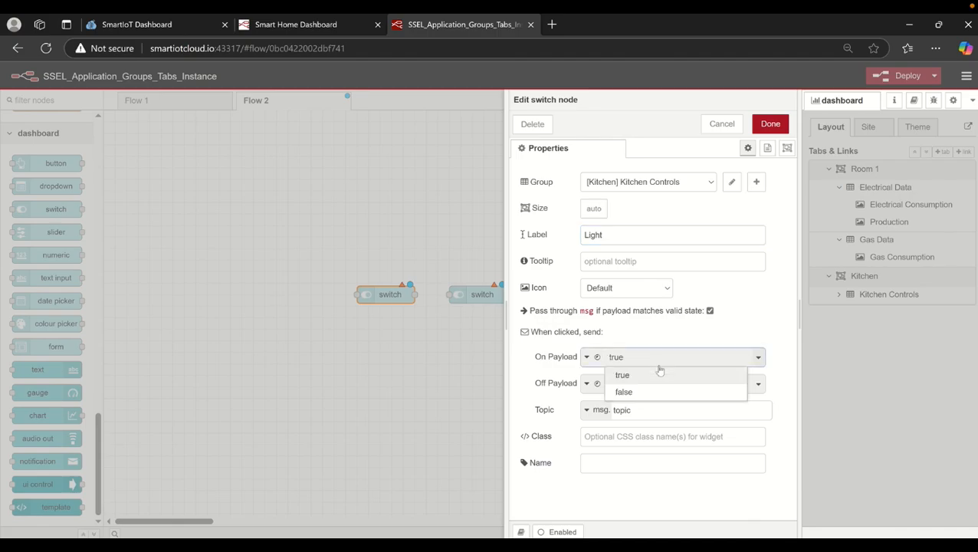
pyautogui.click(660, 374)
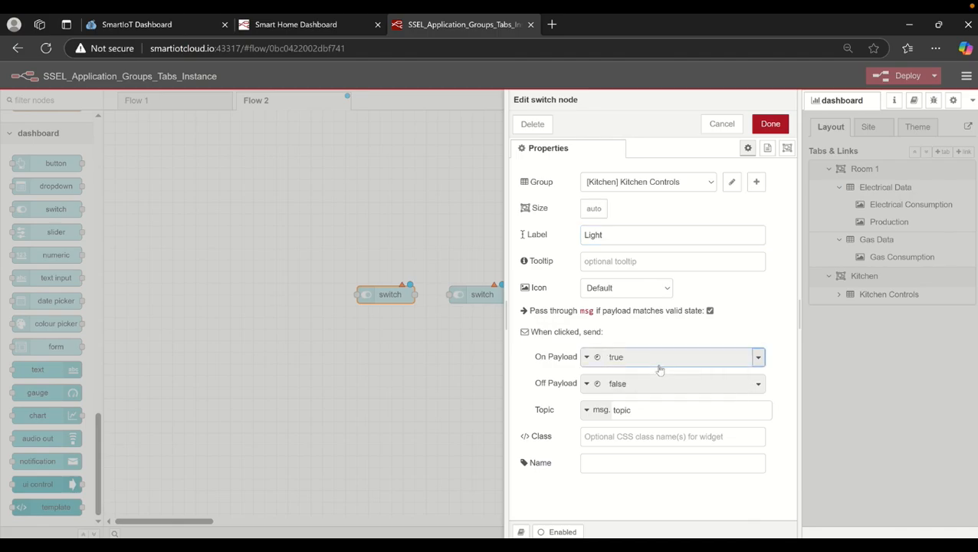
pyautogui.click(619, 368)
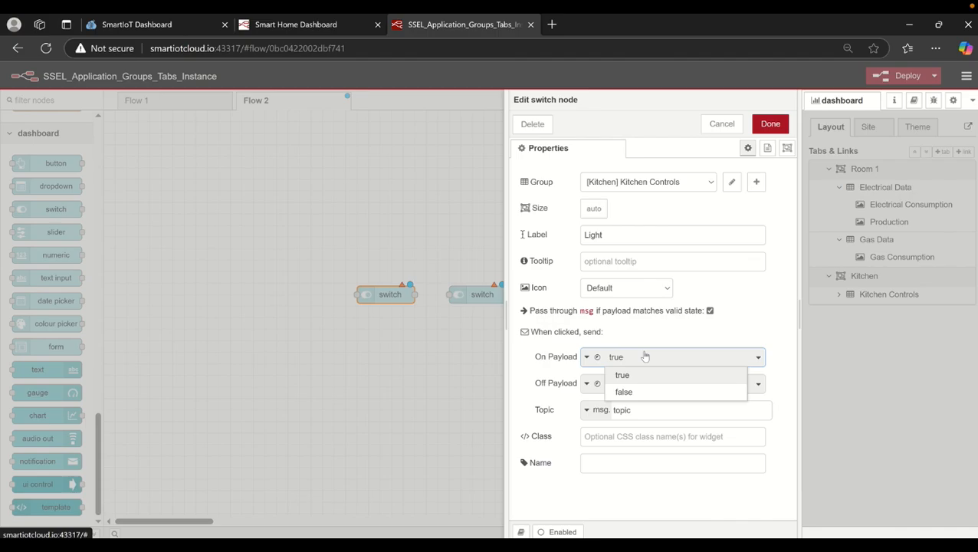
pyautogui.click(694, 338)
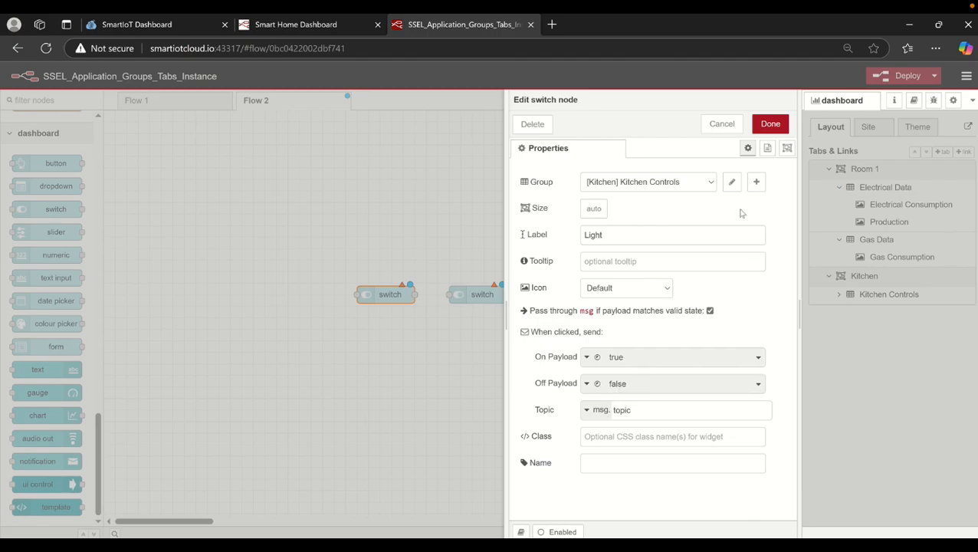
pyautogui.click(771, 124)
# Assign the second switch to the [Kitchen] Kitchen Controls group, label it "Exhaust Switch", and save the node
pyautogui.doubleClick(474, 296)
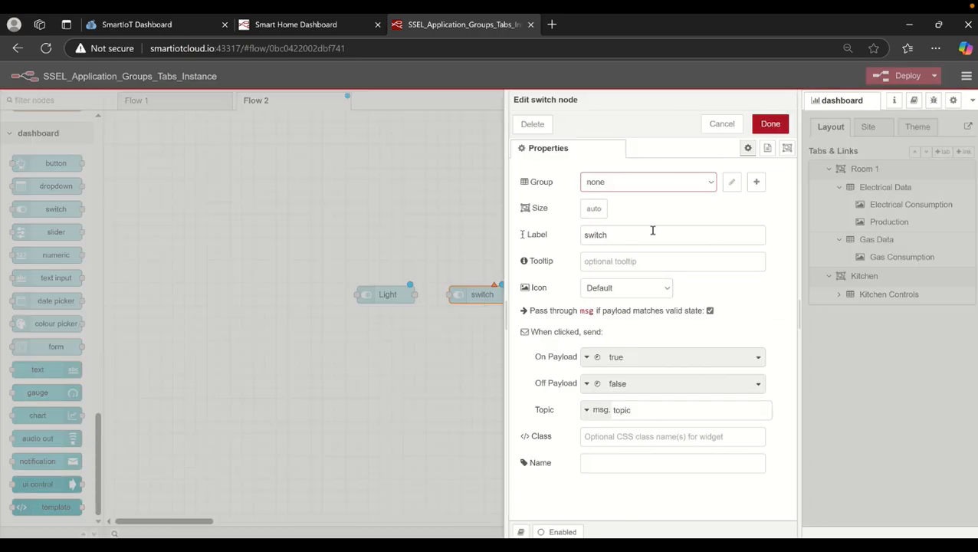
pyautogui.click(663, 184)
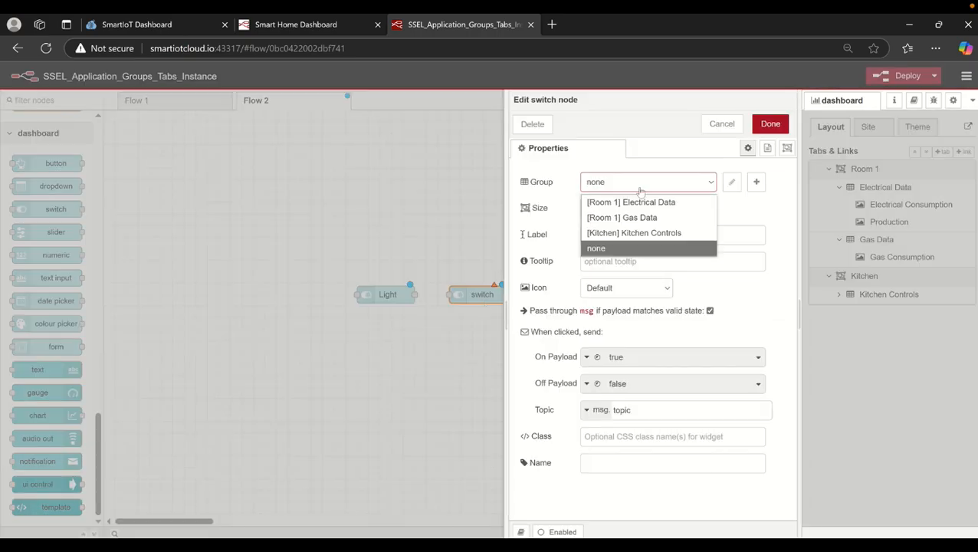
pyautogui.click(656, 240)
pyautogui.click(646, 238)
pyautogui.press('BackSpace')
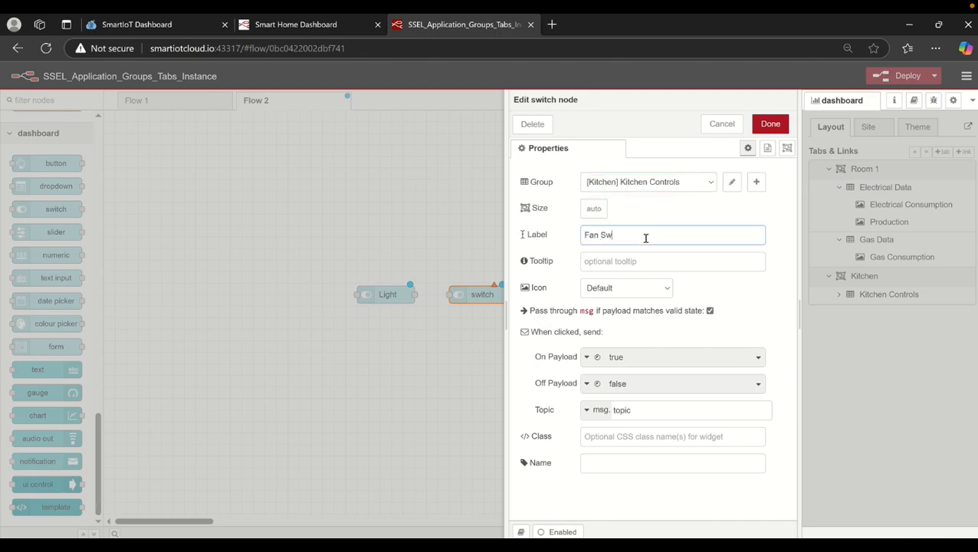
pyautogui.write('Fan Switch')
pyautogui.click(595, 235)
pyautogui.press('BackSpace')
pyautogui.press('BackSpace')
pyautogui.press('BackSpace')
pyautogui.write('Exhaust')
pyautogui.click(770, 125)
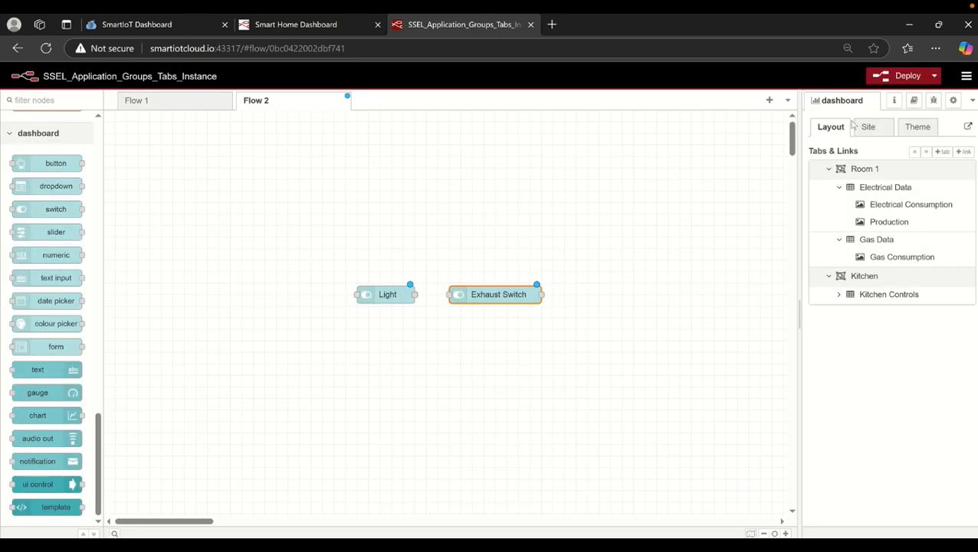
# Deploy the flows with the kitchen switches and go to the Smart Home Dashboard
pyautogui.click(902, 78)
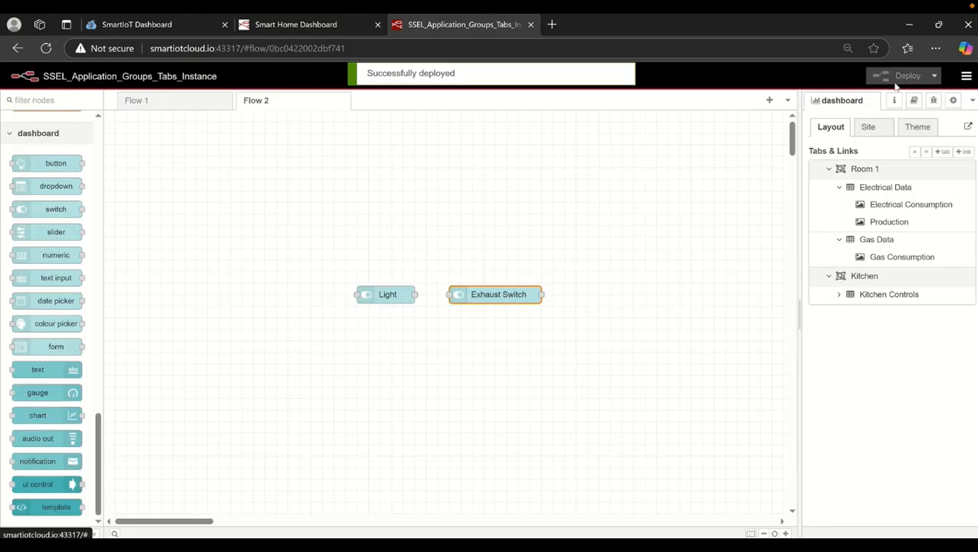
pyautogui.click(324, 25)
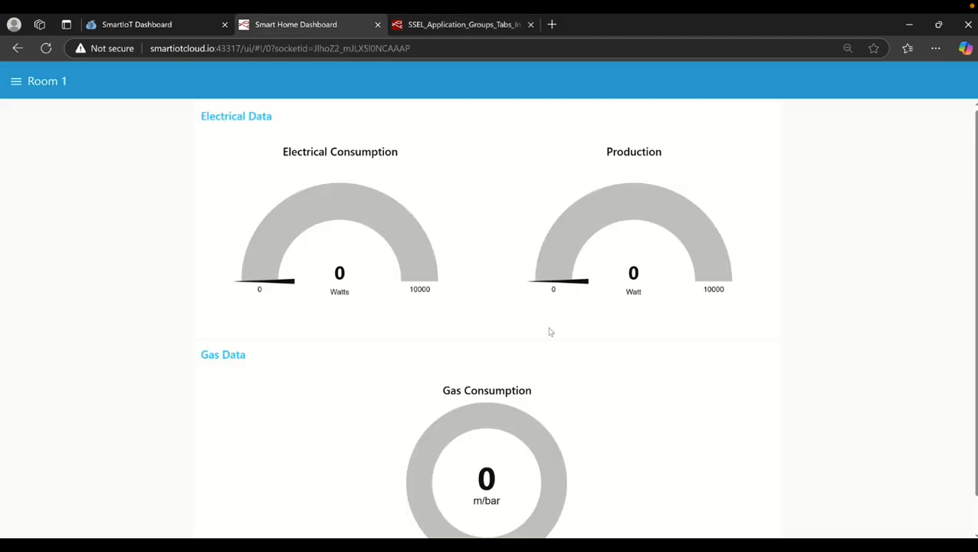
# Open the Kitchen tab of the dashboard and test the Exhaust Switch and Light by toggling each on and off
pyautogui.click(16, 82)
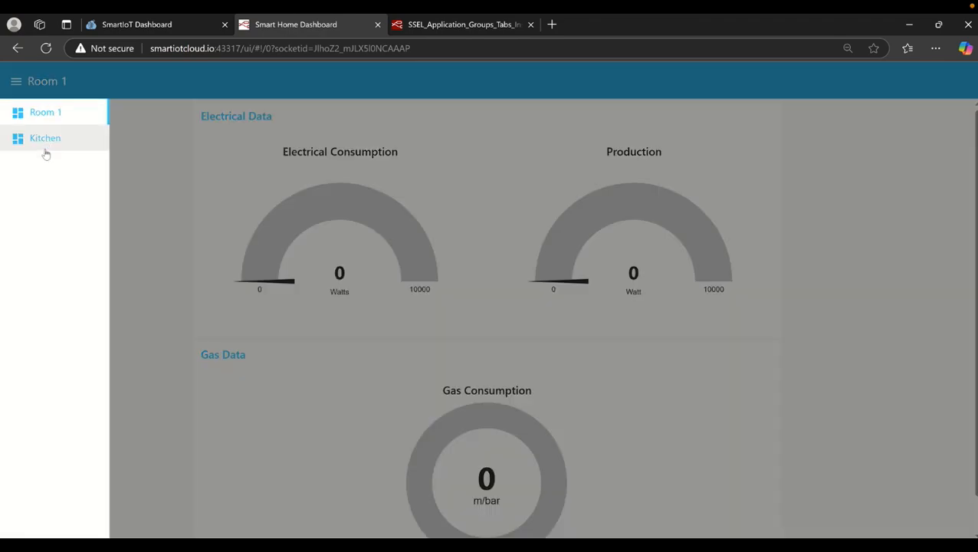
pyautogui.click(45, 151)
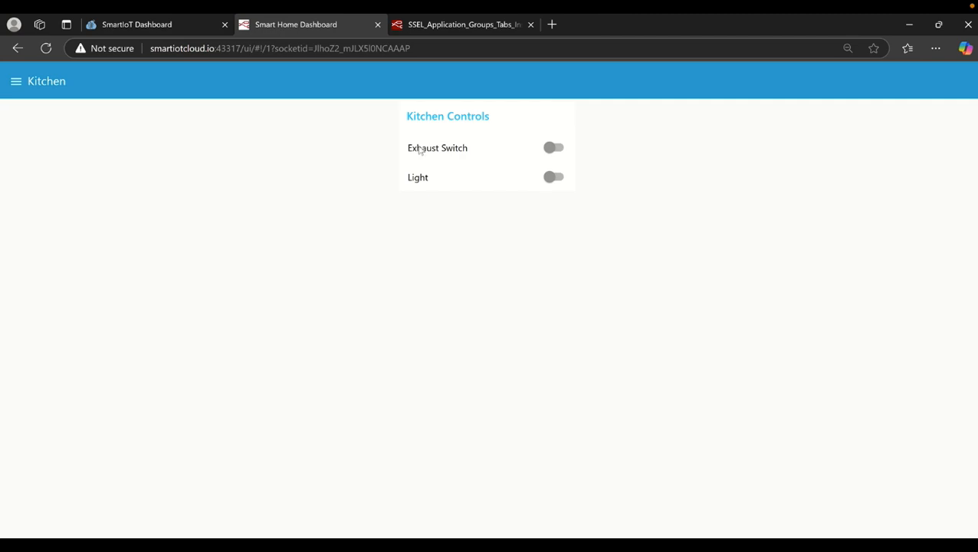
pyautogui.click(551, 148)
pyautogui.click(554, 179)
pyautogui.click(555, 147)
pyautogui.click(555, 177)
# Return to the Node-RED flow editor and add a dashboard slider node below the Exhaust Switch in Flow 2
pyautogui.click(451, 28)
pyautogui.moveTo(98, 470); pyautogui.dragTo(98, 459)
pyautogui.moveTo(45, 273); pyautogui.dragTo(475, 387)
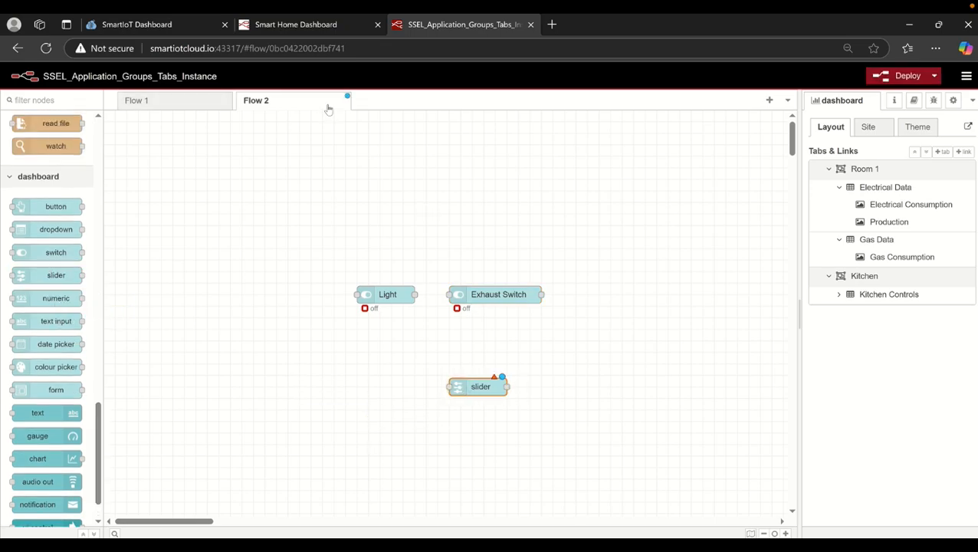
# Assign the slider to the [Kitchen] Kitchen Controls group, label it "Exhaust Speed", save the node, and deploy
pyautogui.doubleClick(472, 391)
pyautogui.click(658, 184)
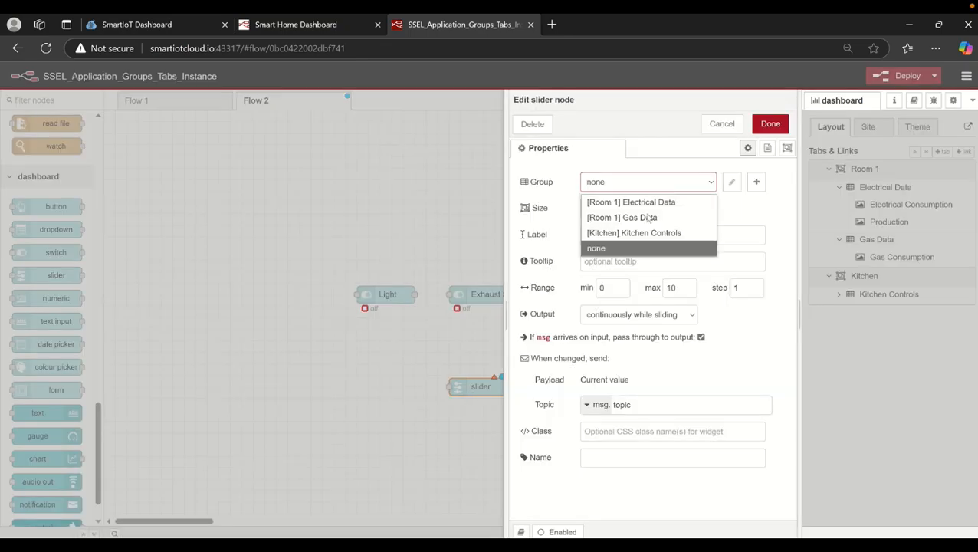
pyautogui.click(640, 232)
pyautogui.click(637, 241)
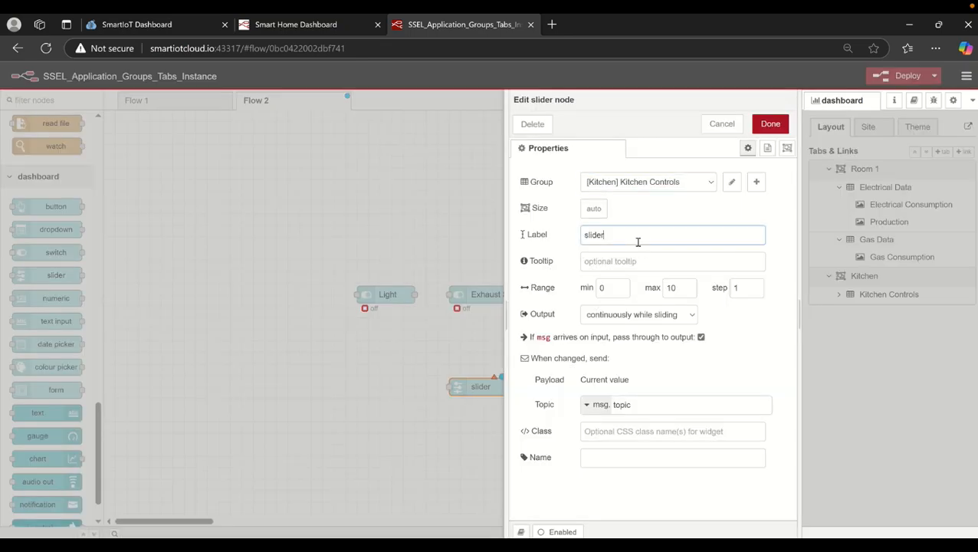
pyautogui.press('BackSpace')
pyautogui.press('BackSpace')
pyautogui.press('BackSpace')
pyautogui.press('BackSpace')
pyautogui.press('BackSpace')
pyautogui.click(737, 218)
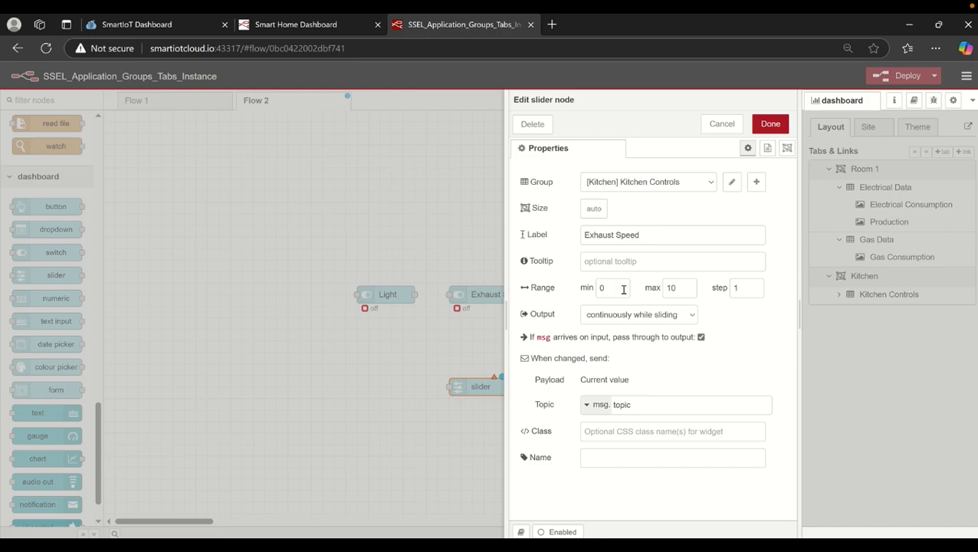
pyautogui.click(770, 124)
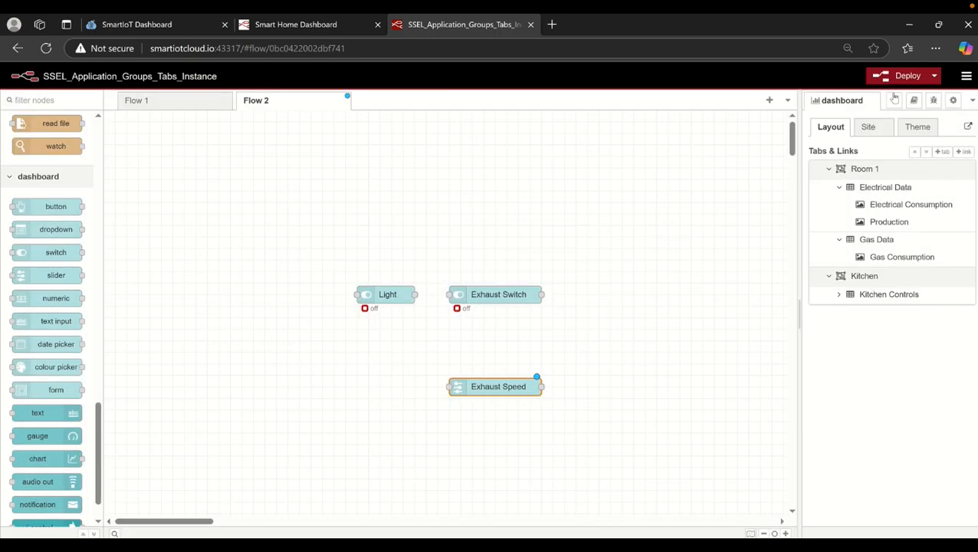
pyautogui.click(886, 75)
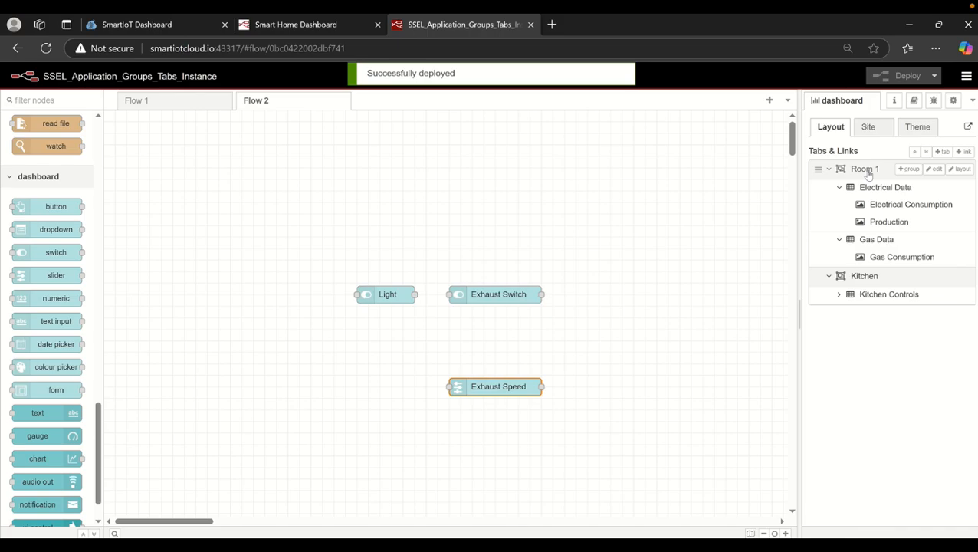
# In the Kitchen layout, widen Kitchen Controls to 17 and place Light and Exhaust Switch side by side on the first row, each 7 units wide
pyautogui.click(956, 277)
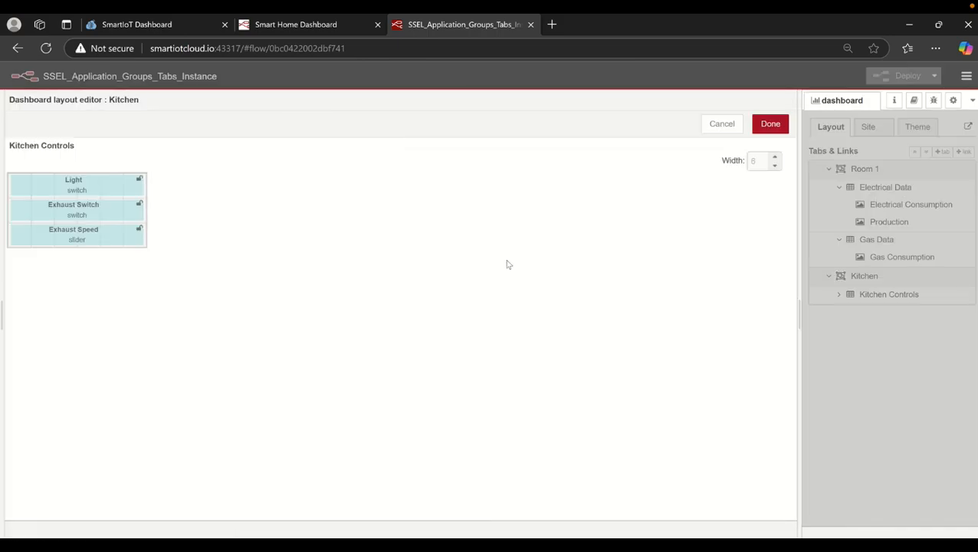
pyautogui.click(774, 157)
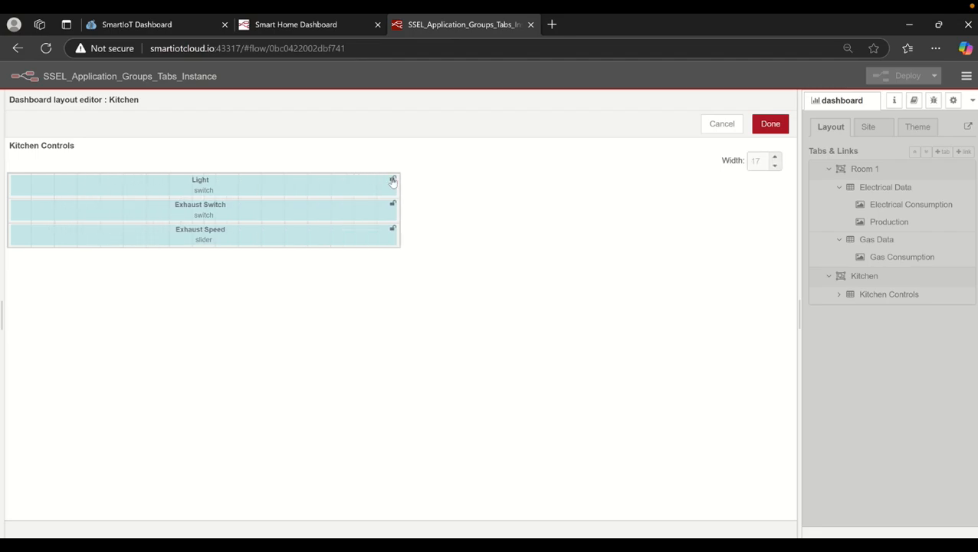
pyautogui.moveTo(389, 192); pyautogui.dragTo(92, 191)
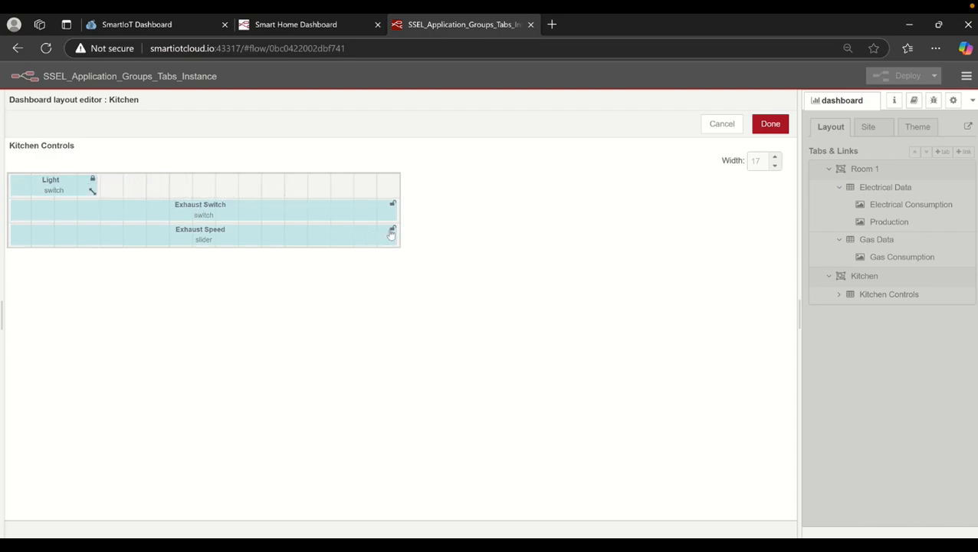
pyautogui.moveTo(392, 213); pyautogui.dragTo(268, 185)
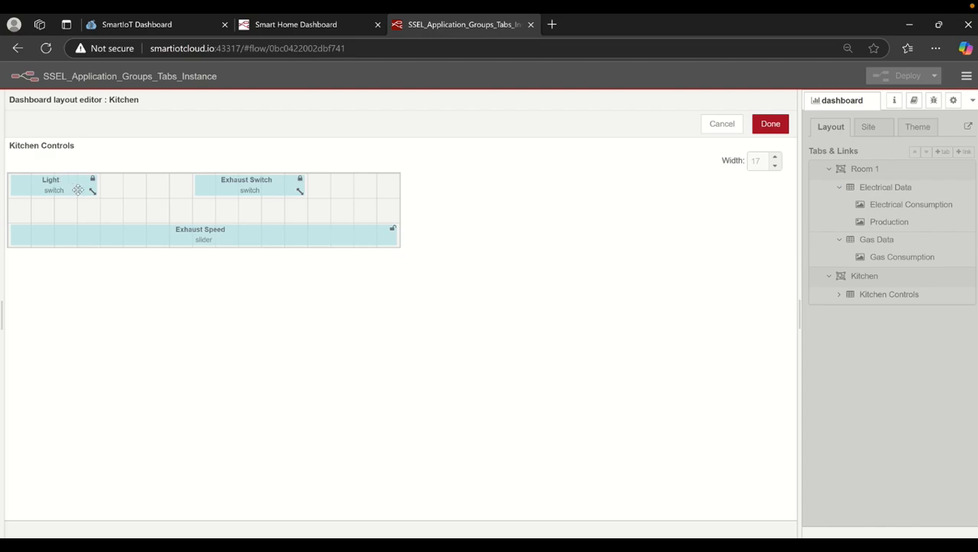
pyautogui.moveTo(92, 191); pyautogui.dragTo(165, 192)
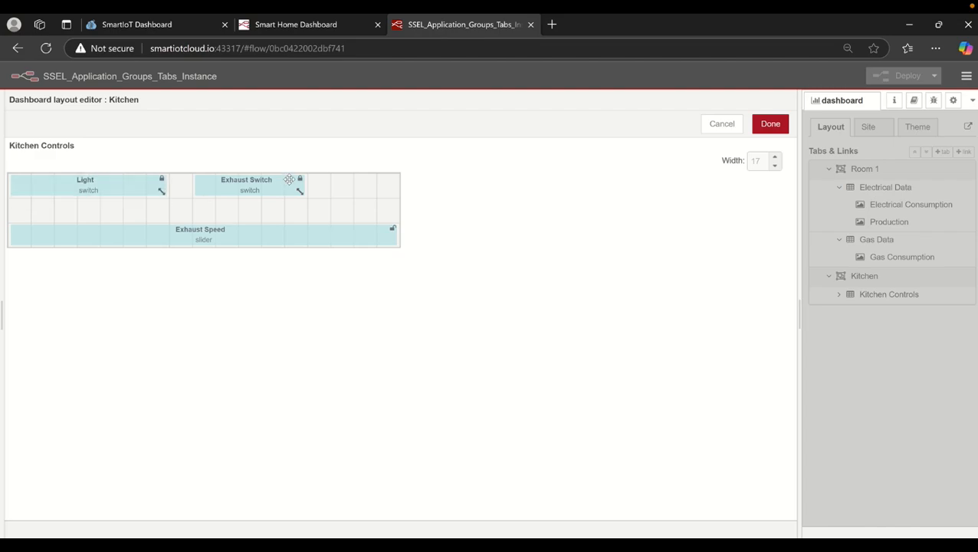
pyautogui.moveTo(300, 195); pyautogui.dragTo(327, 186)
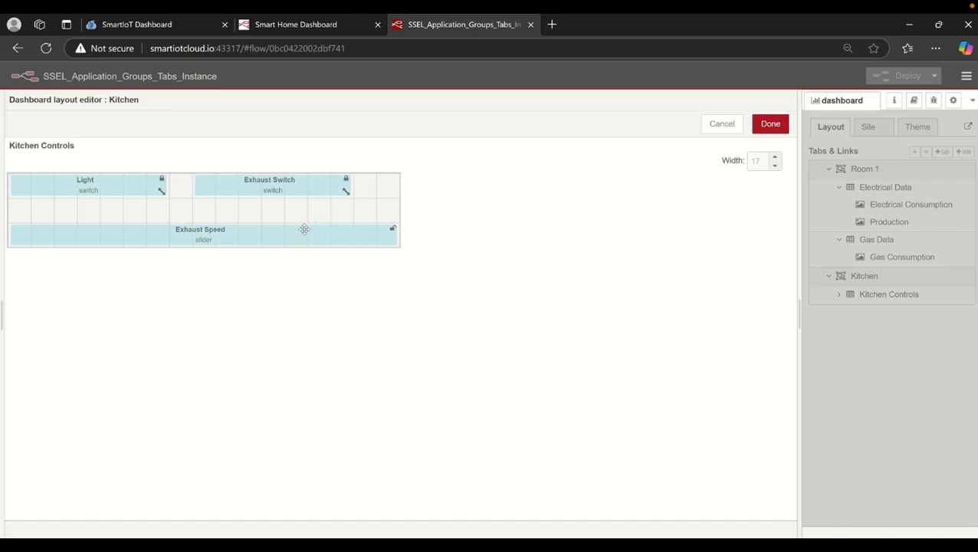
# Move the Exhaust Speed slider up to the row directly below the switches, save the layout, and deploy the flows
pyautogui.moveTo(303, 229); pyautogui.dragTo(304, 211)
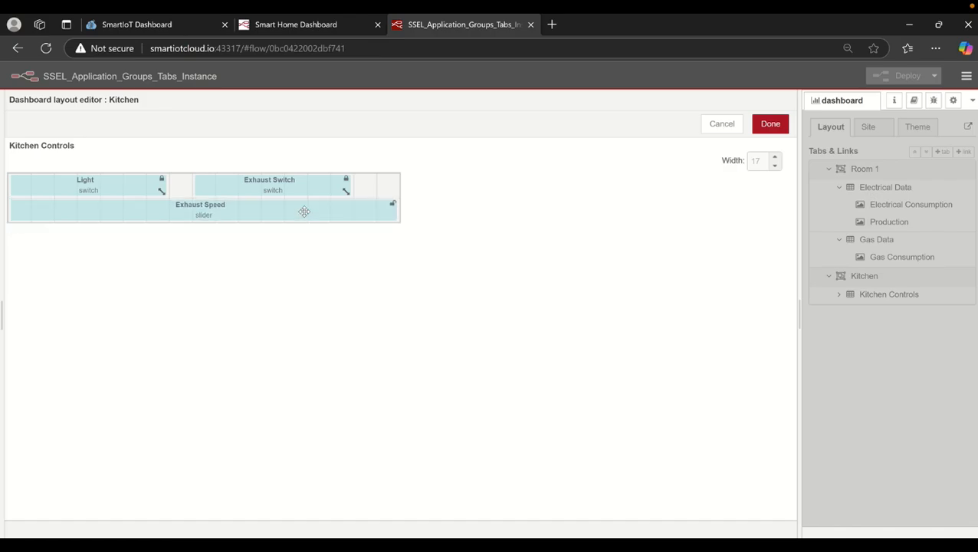
pyautogui.click(771, 126)
pyautogui.click(888, 80)
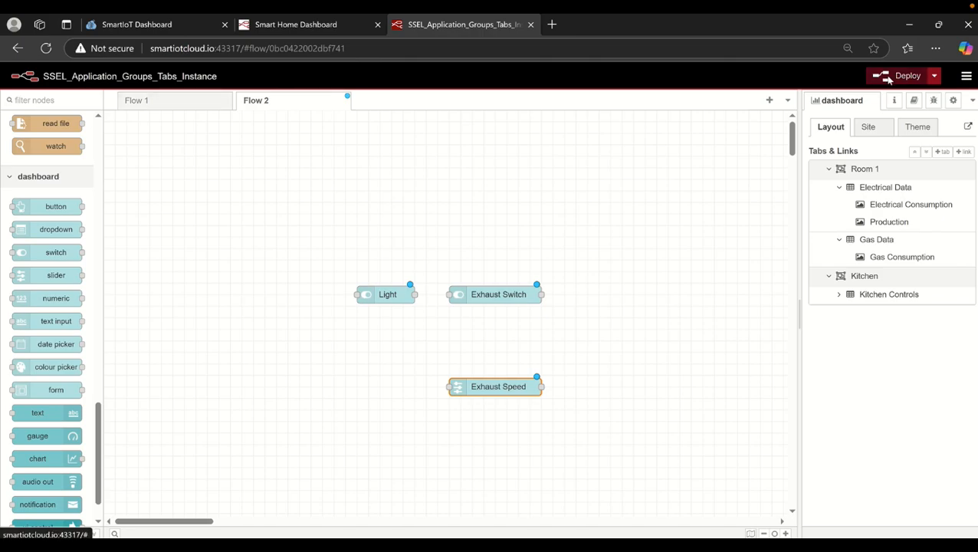
# Go to the Kitchen tab of the Smart Home Dashboard and test the Exhaust Speed slider
pyautogui.click(279, 29)
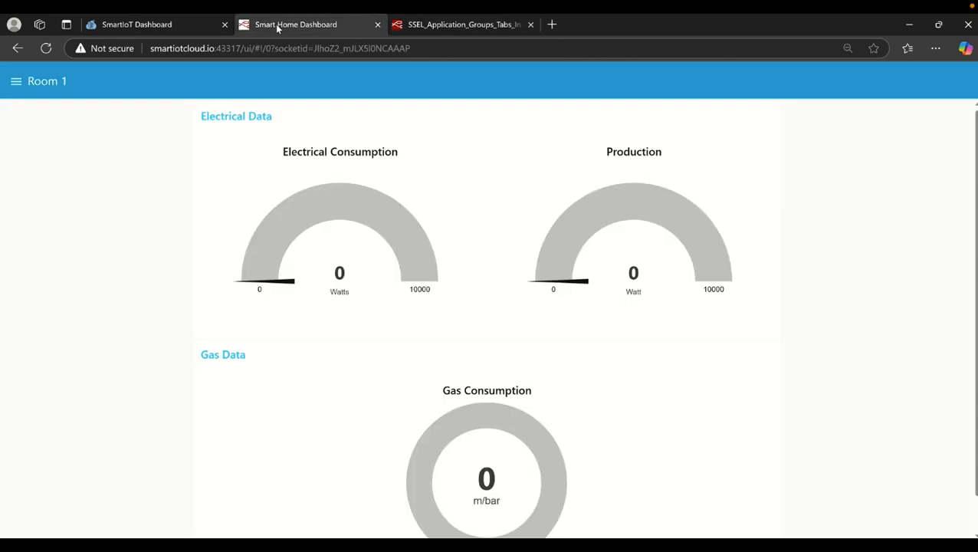
pyautogui.click(17, 83)
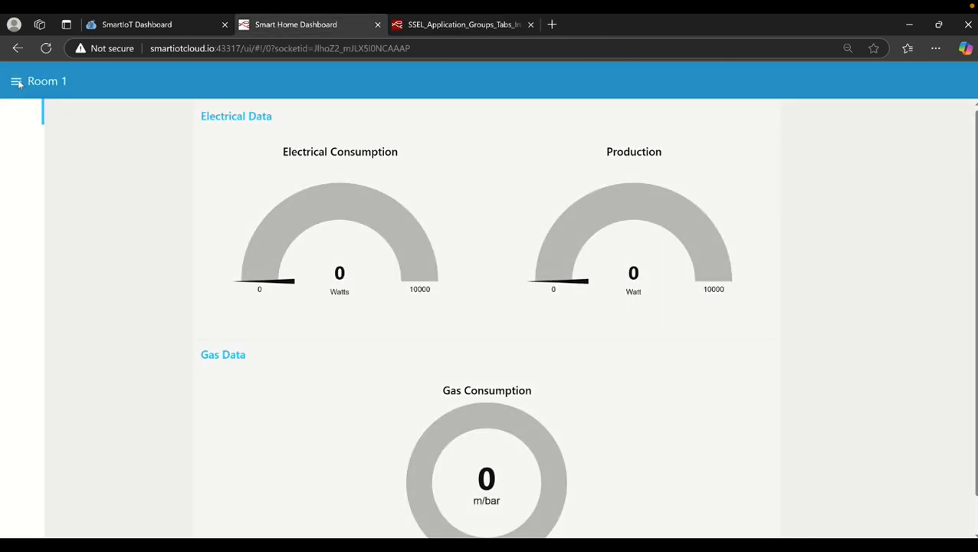
pyautogui.click(43, 140)
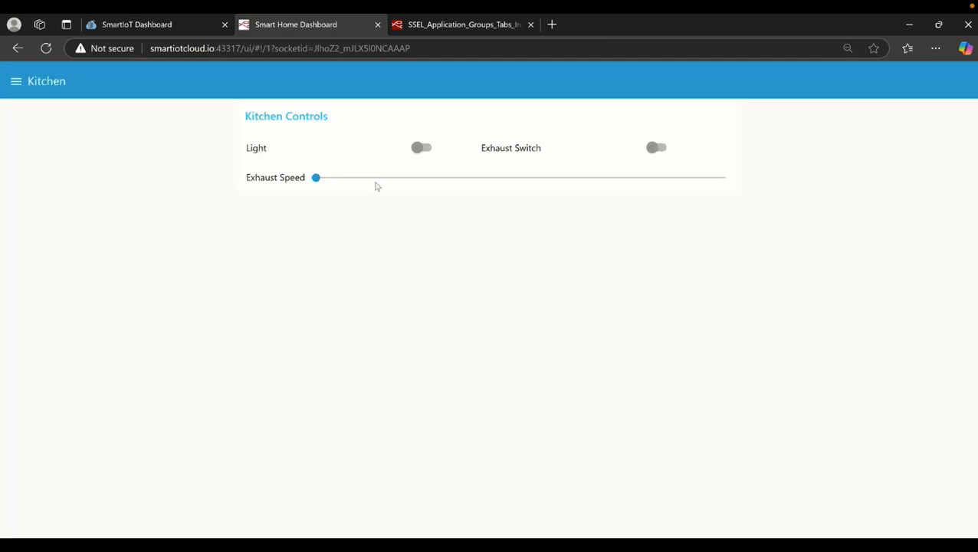
pyautogui.moveTo(314, 181); pyautogui.dragTo(334, 178)
# Check navigation between dashboard tabs by viewing Room 1 and returning to Kitchen
pyautogui.click(15, 81)
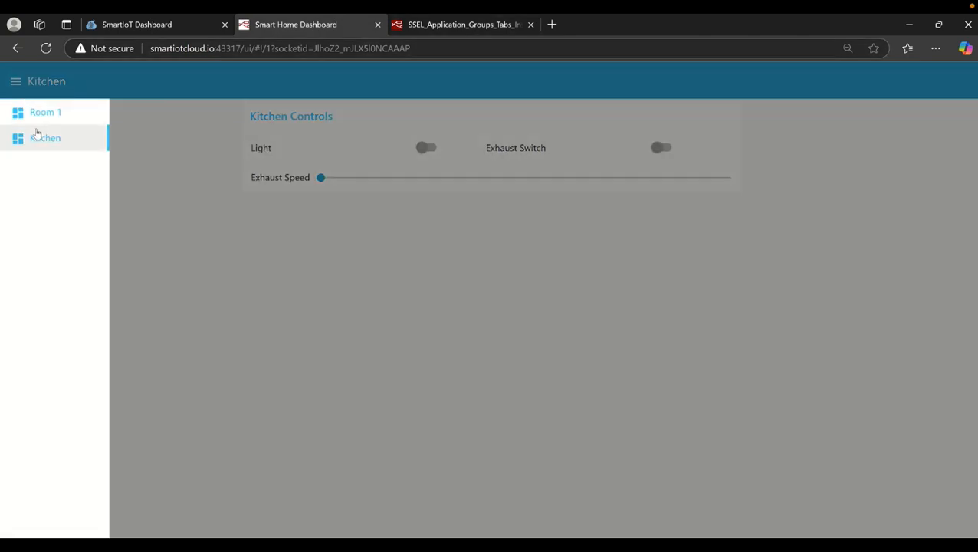
pyautogui.click(46, 115)
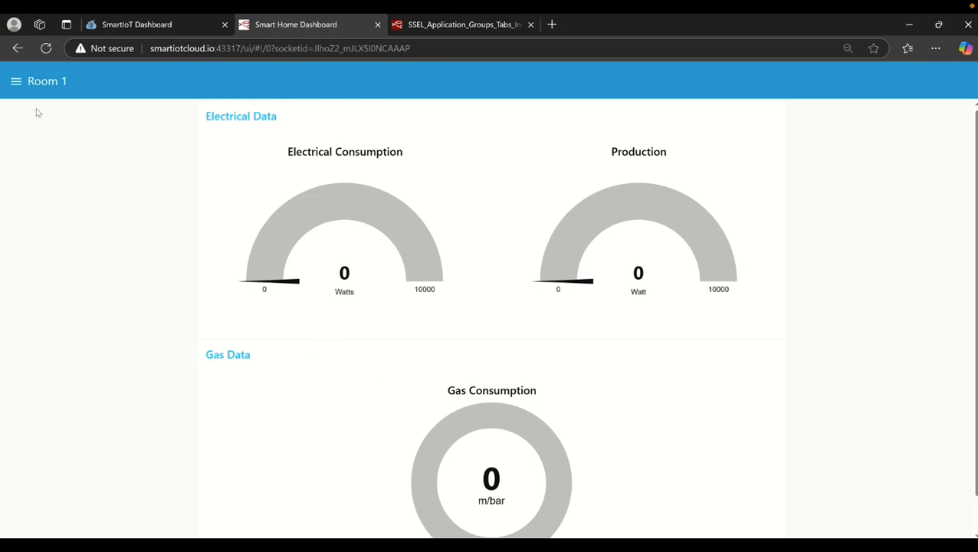
pyautogui.click(16, 81)
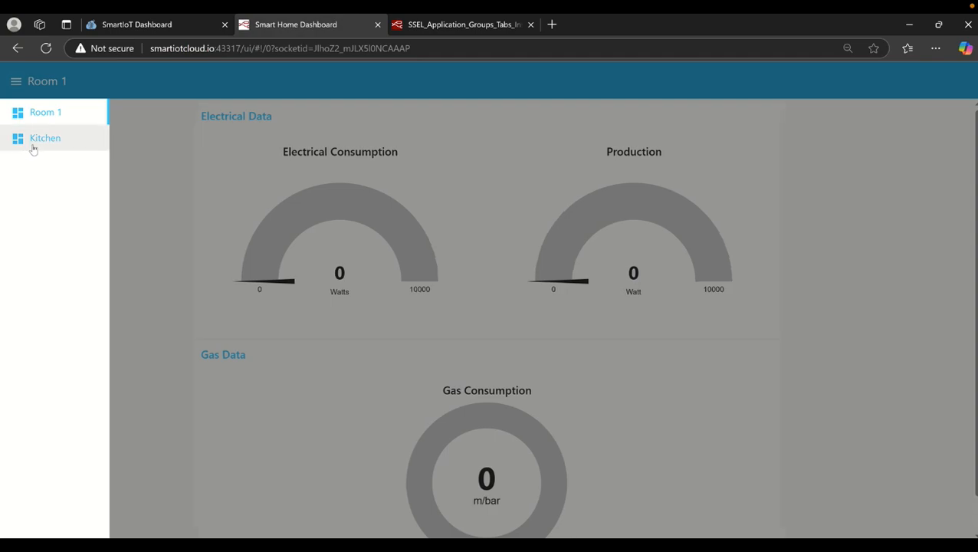
pyautogui.click(34, 146)
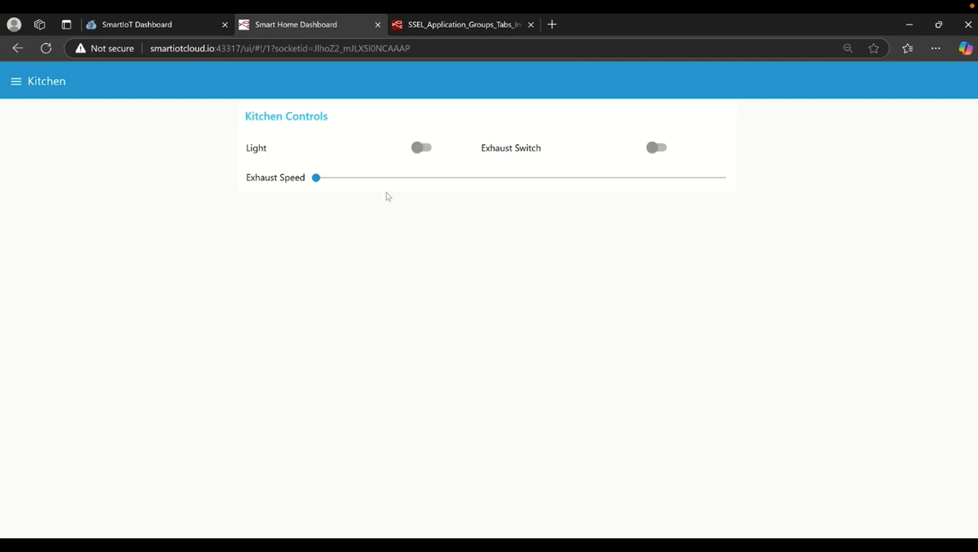
pyautogui.moveTo(356, 18)
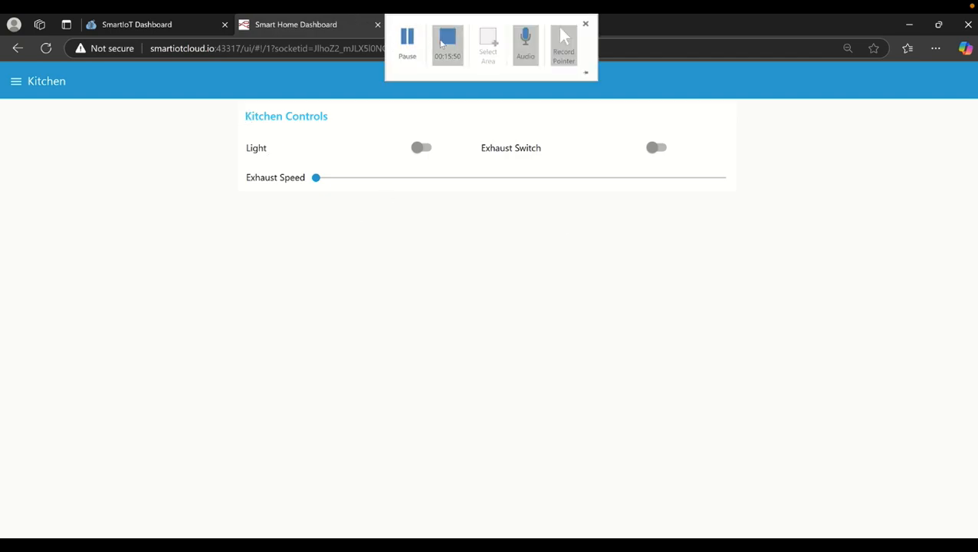
pyautogui.click(443, 46)
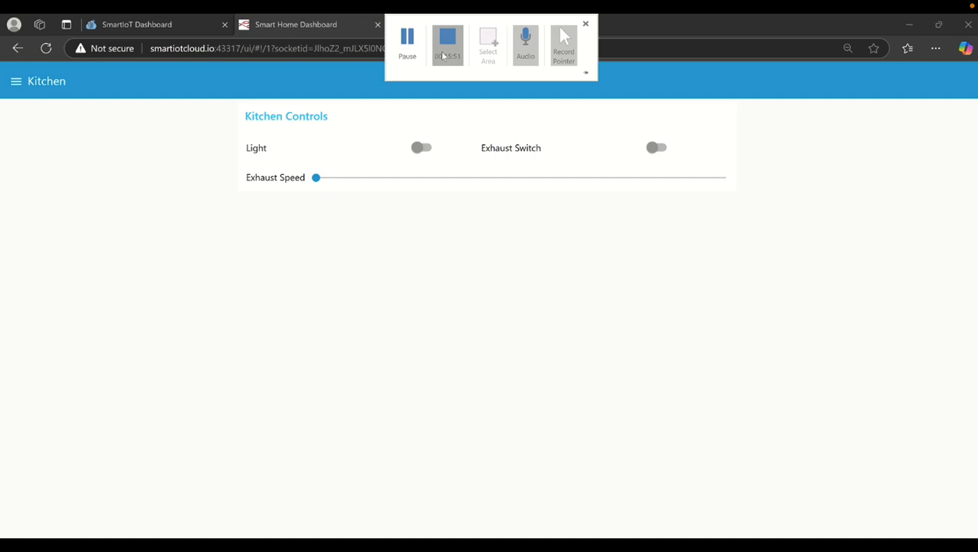